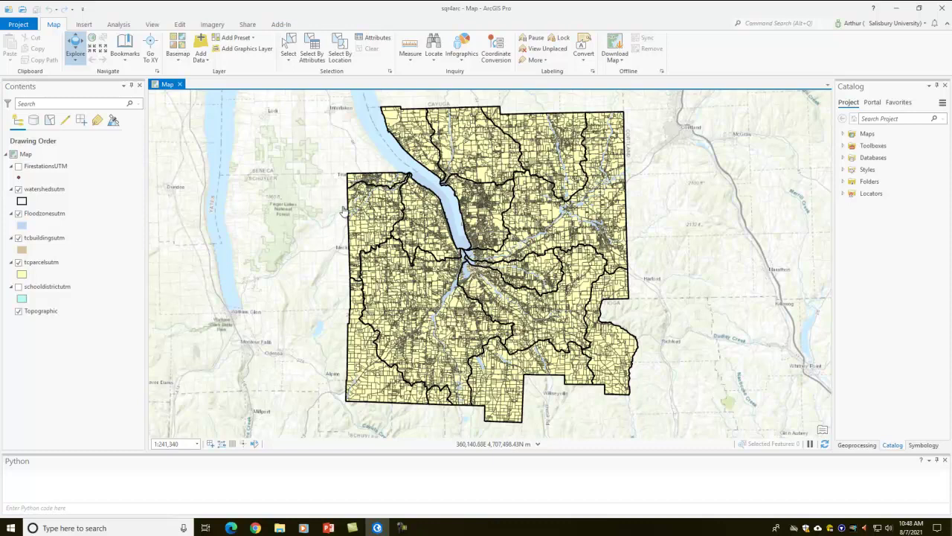
Step: Launch SQL for ArcGIS Pro from the Add-In tab, maximize it, and expand sql4arc.gdb
left_click(280, 24)
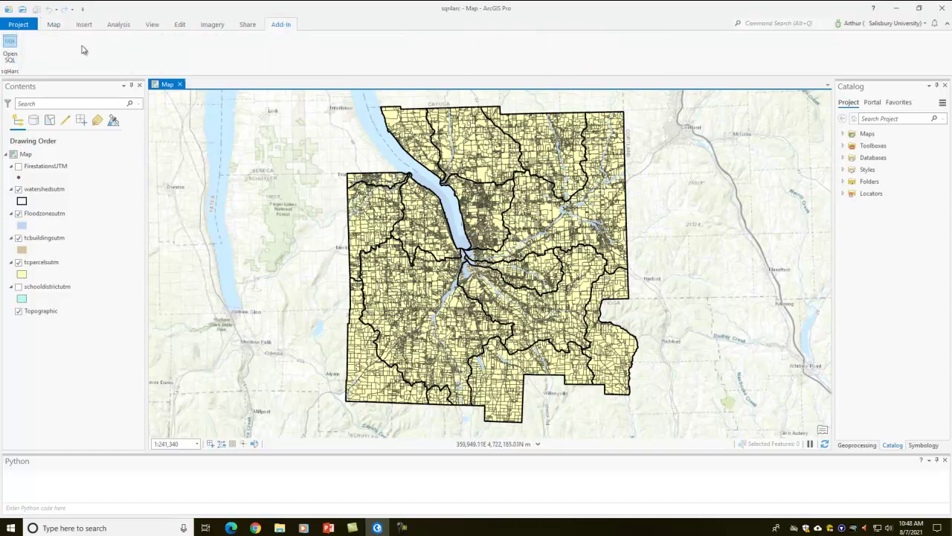
left_click(9, 47)
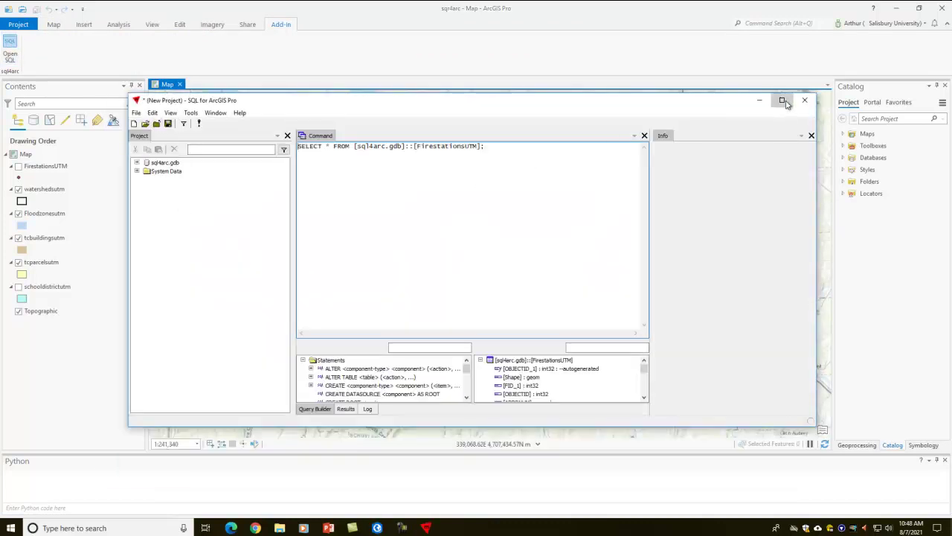
left_click(783, 101)
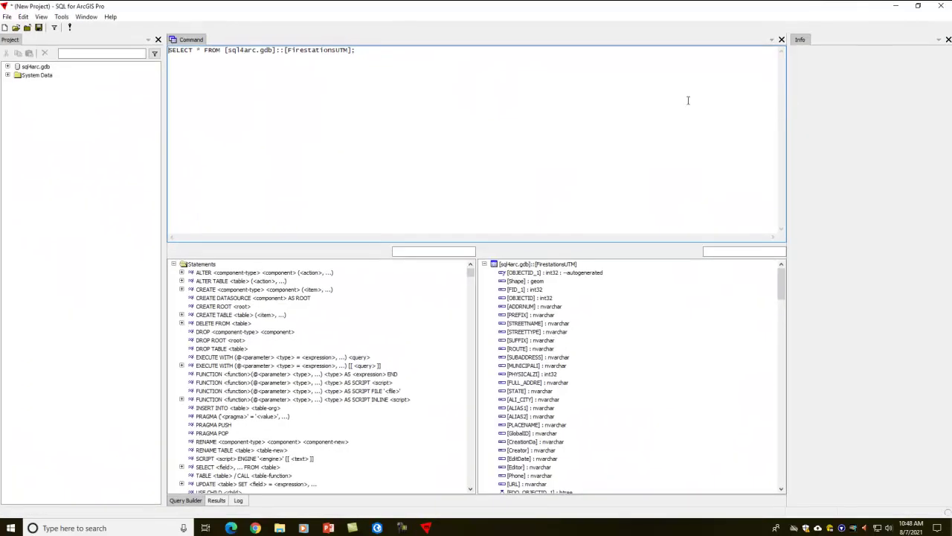
left_click(7, 66)
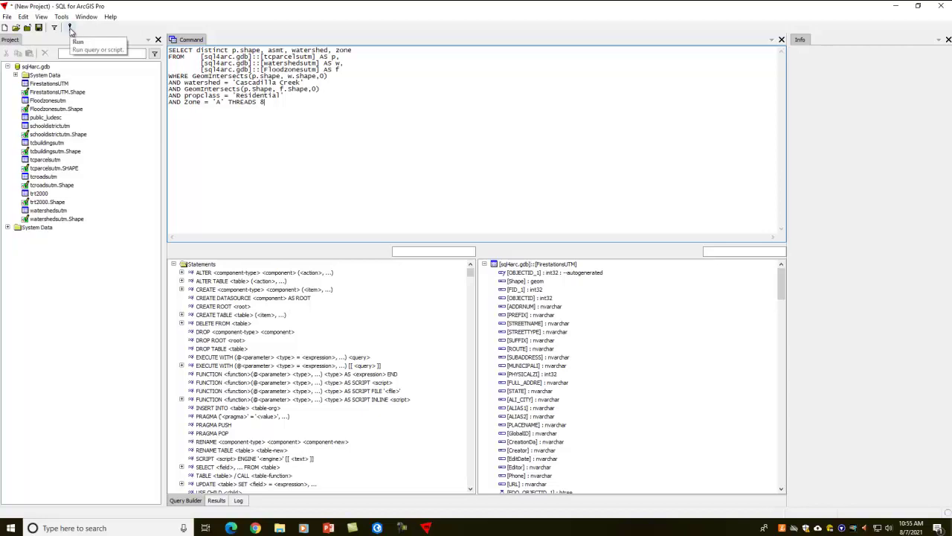
Step: Run the query, getting four parcels assessed at 270000, 375000, 600000 and 390000
left_click(70, 28)
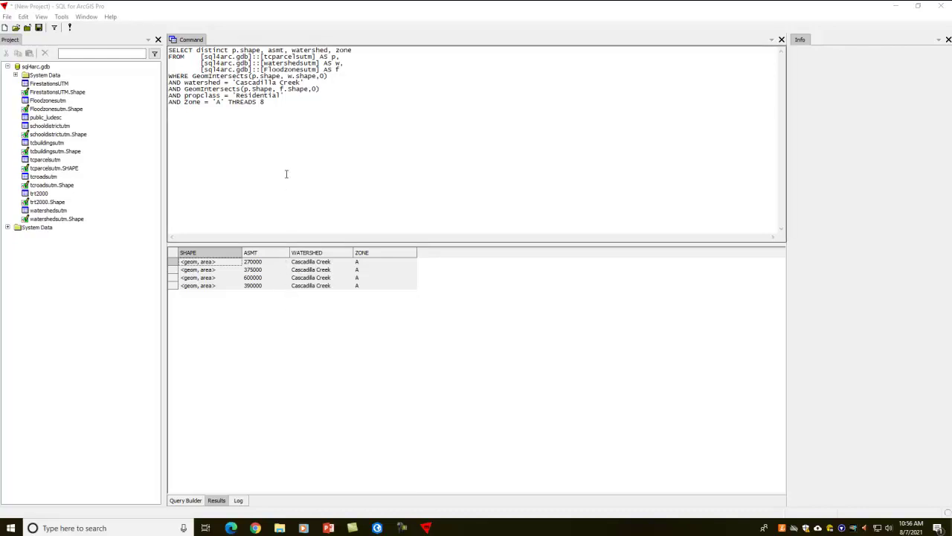
left_click(292, 109)
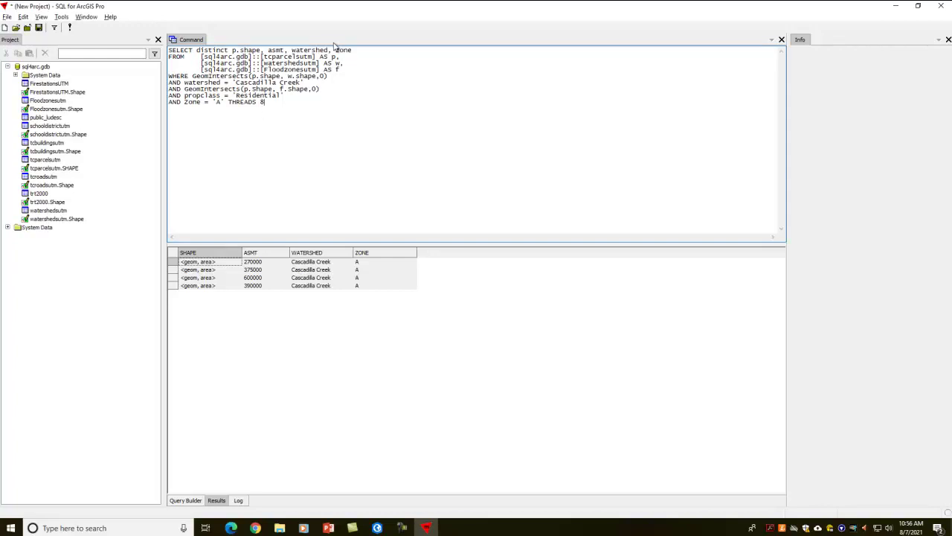
Step: Insert an INTO [sql4arc.gdb]::cascreek2 clause after the SELECT line, remove blank lines, and run it
left_click(353, 52)
key("Return")
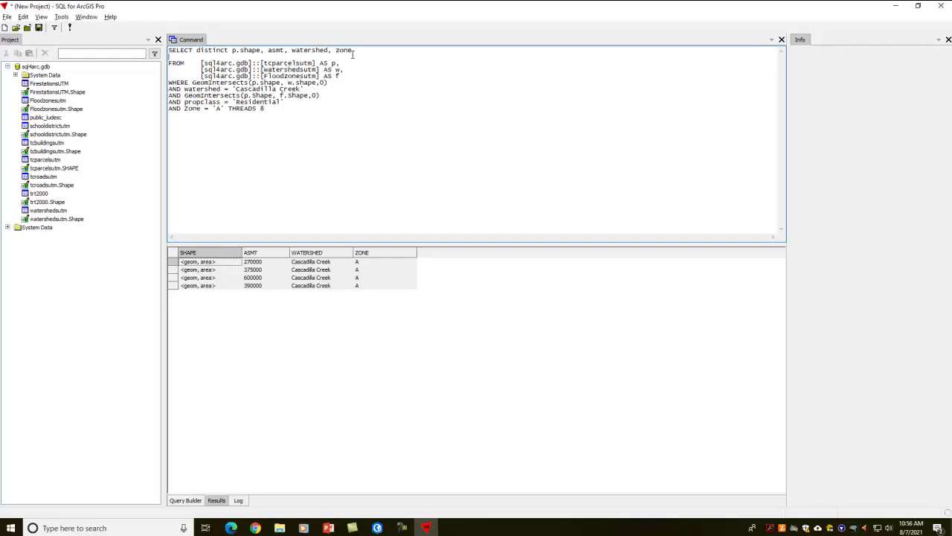
type("INTO [sql4arc.gdb]::cascreek2      (PROPERTY 'FieldGeomType.Shape' 'area',       PROPERTY 'FieldCoordSystem.Shape' 'EPSG:26918')")
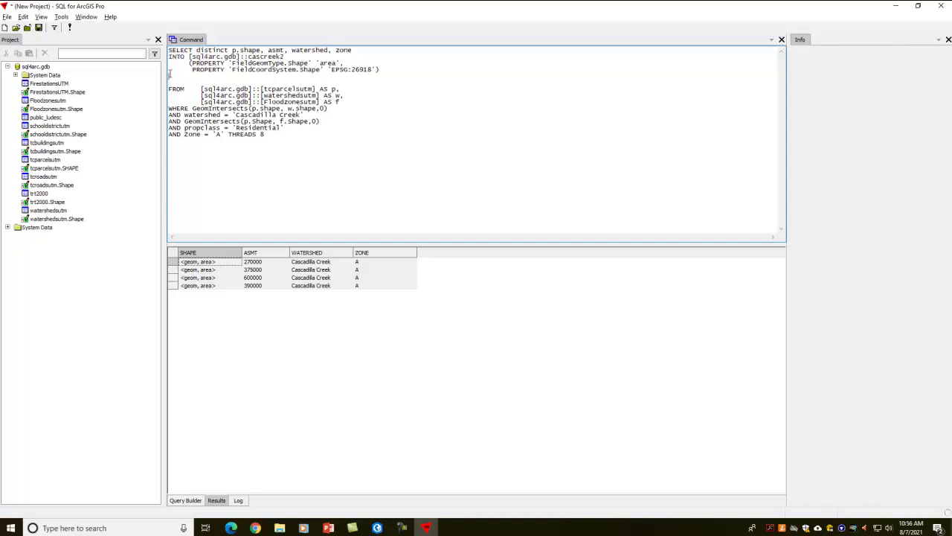
left_click(170, 75)
key("Delete")
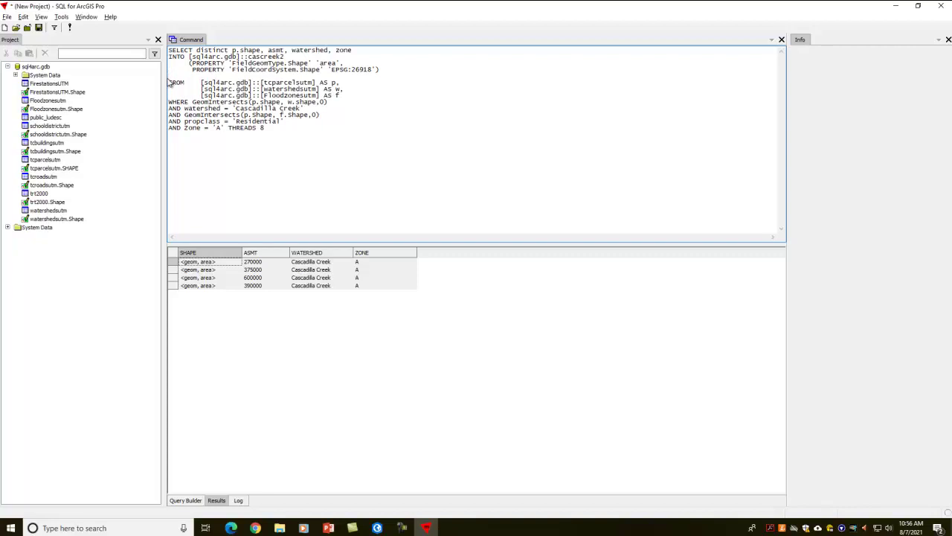
key("Delete")
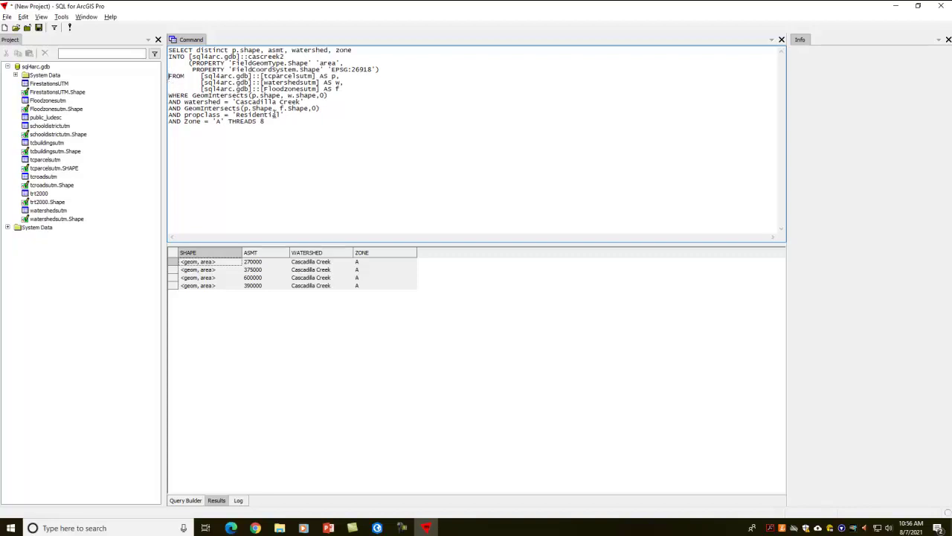
left_click(69, 28)
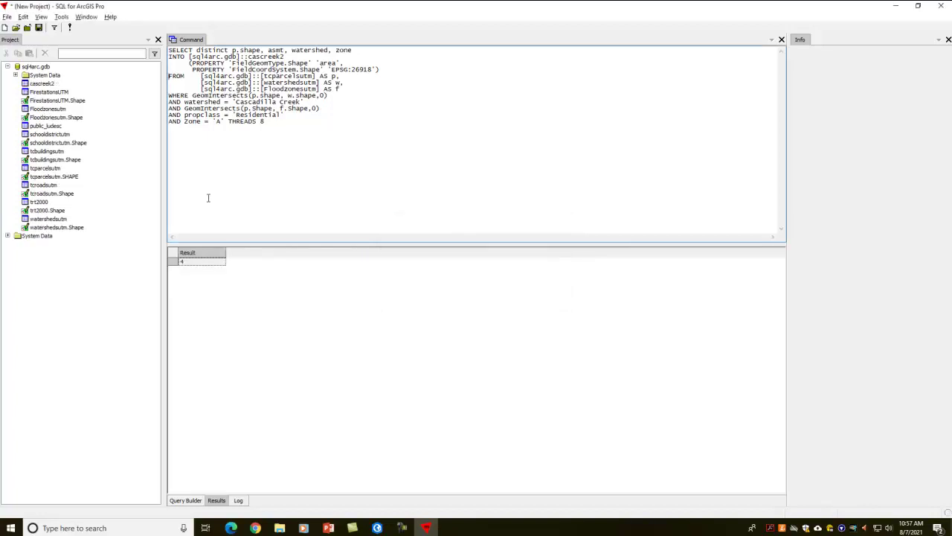
Step: In ArcGIS Pro, refresh sql4arc.gdb in Catalog and add cascreek2 to the map
key("alt+Tab")
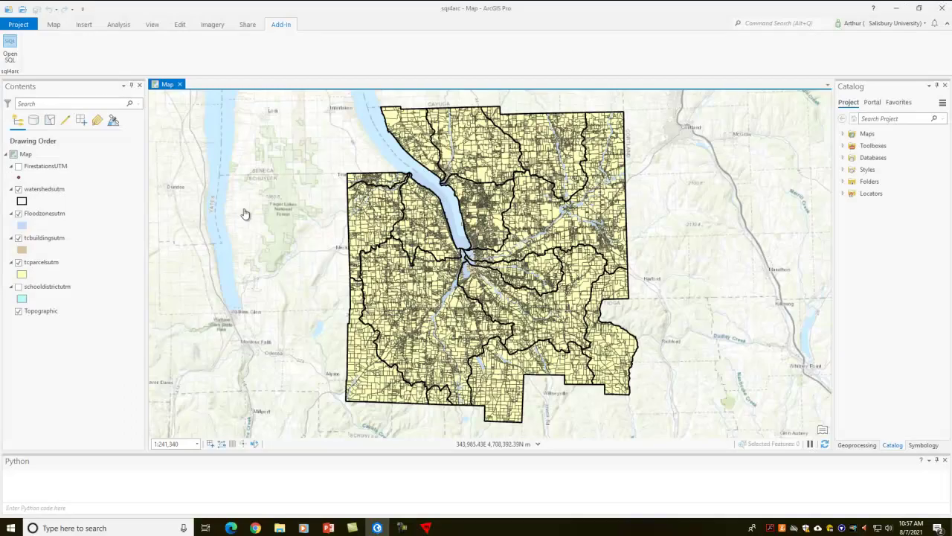
left_click(843, 181)
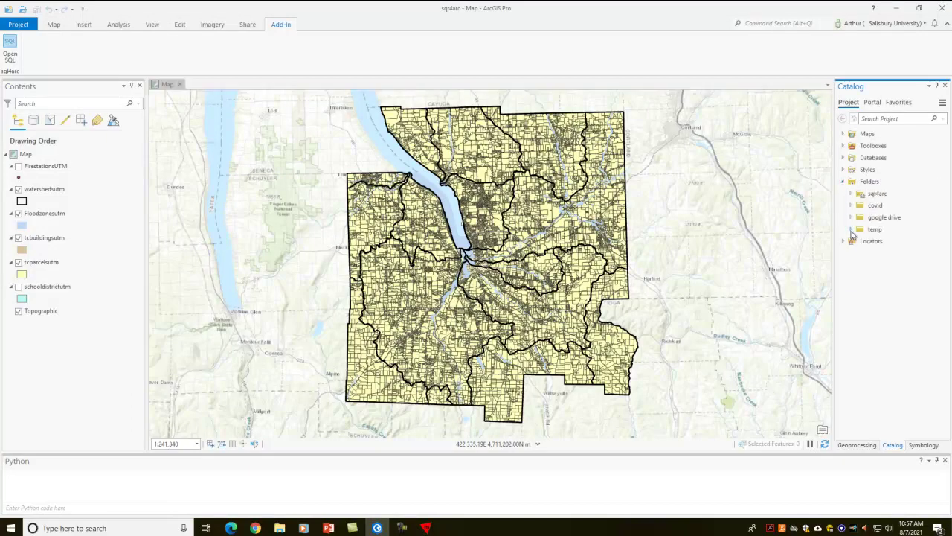
scroll(867, 233, "down", 3)
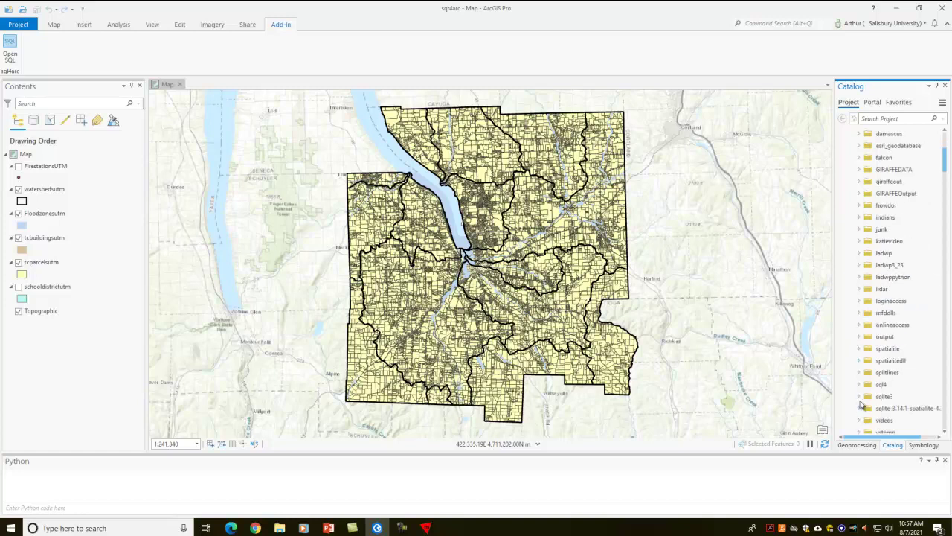
left_click(859, 385)
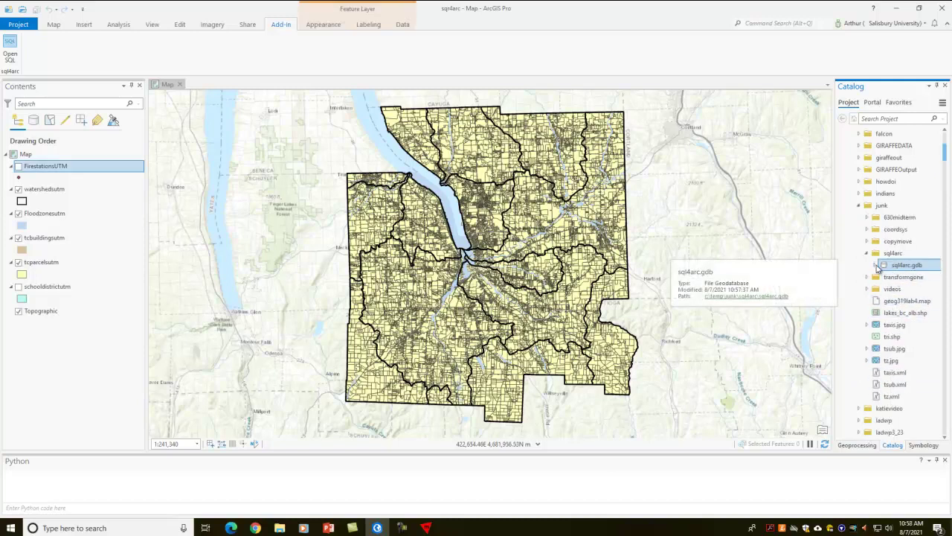
right_click(887, 268)
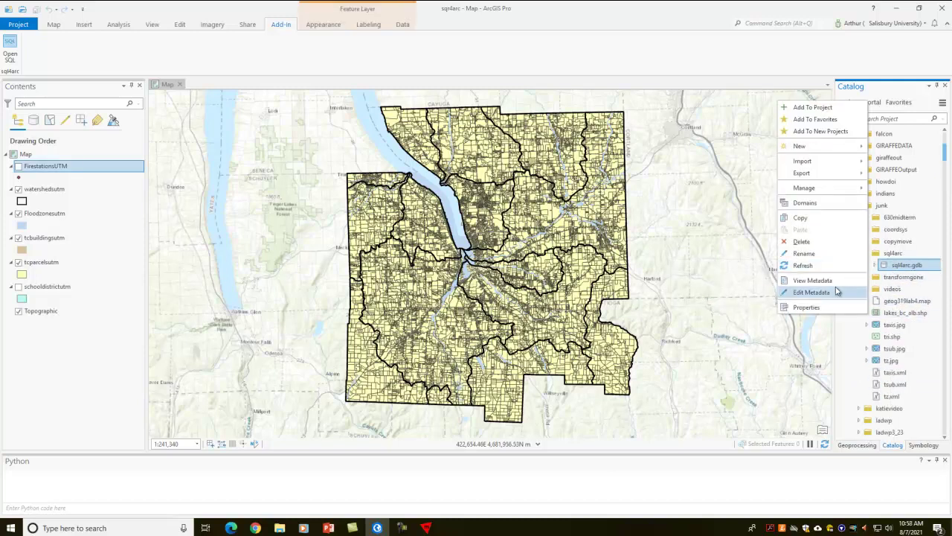
left_click(804, 265)
left_click(875, 265)
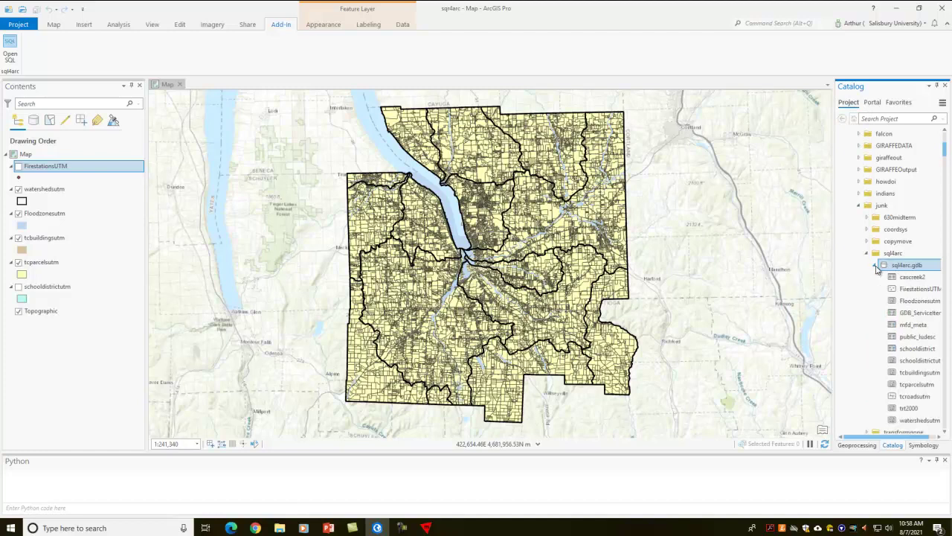
left_click_drag(892, 277, 589, 272)
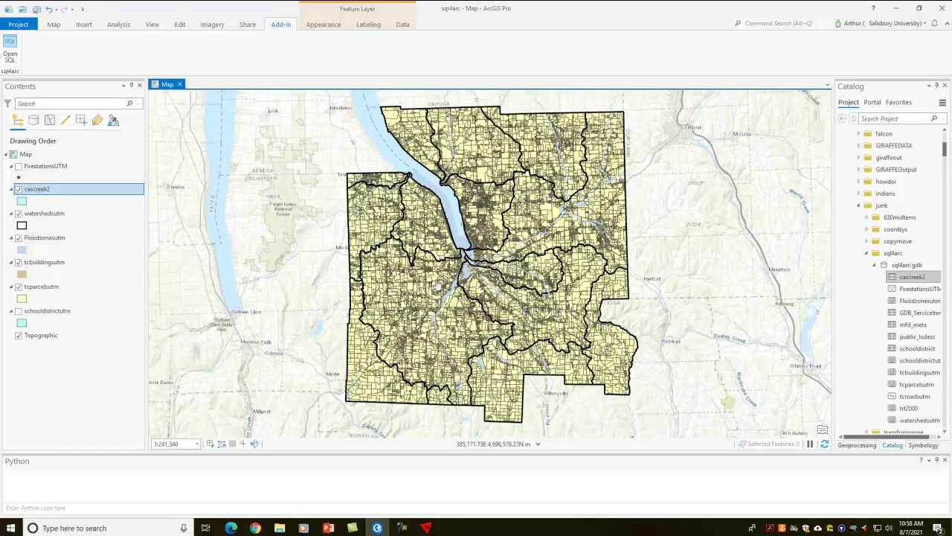
Step: Hide tcparcelsutm, zoom in, and inspect a cascreek2 parcel's attributes before returning to SQL
left_click(22, 291)
left_click(19, 286)
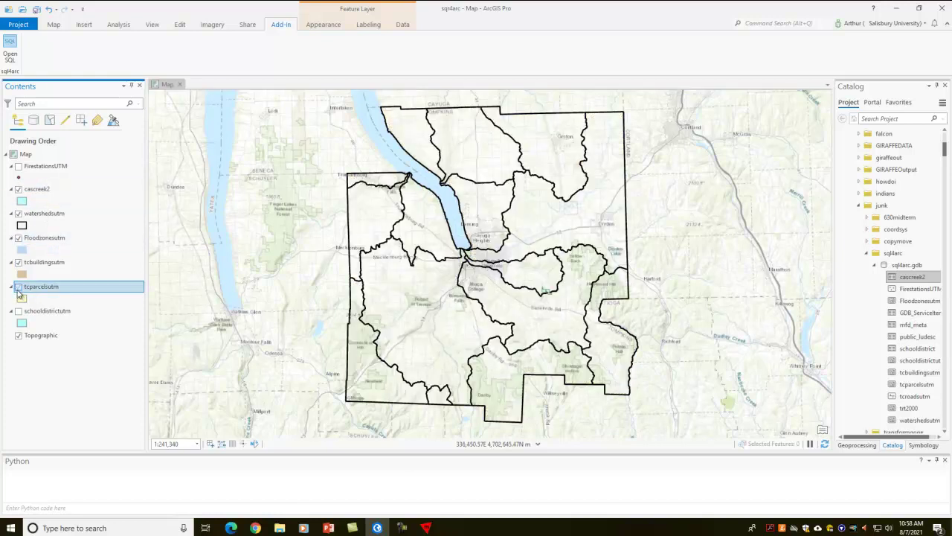
scroll(539, 288, "up", 5)
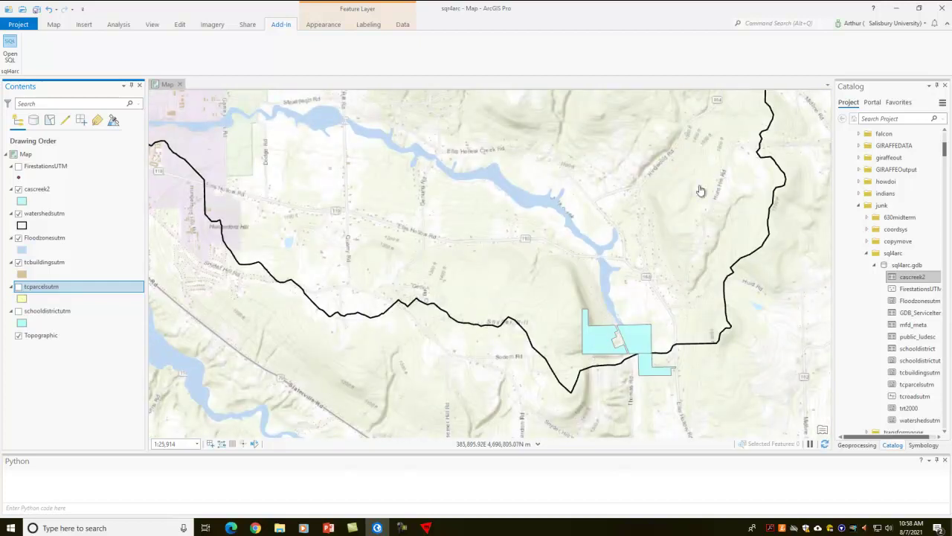
left_click(641, 357)
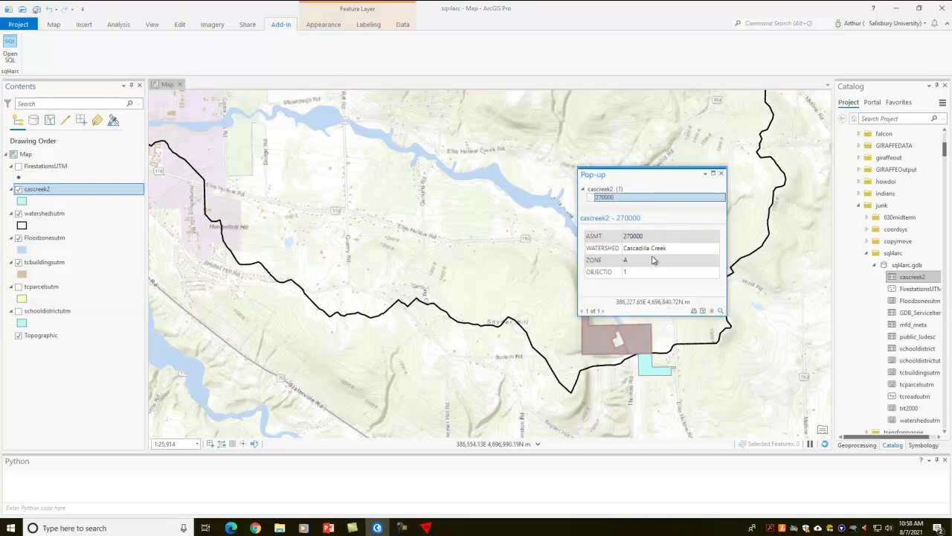
key("alt+Tab")
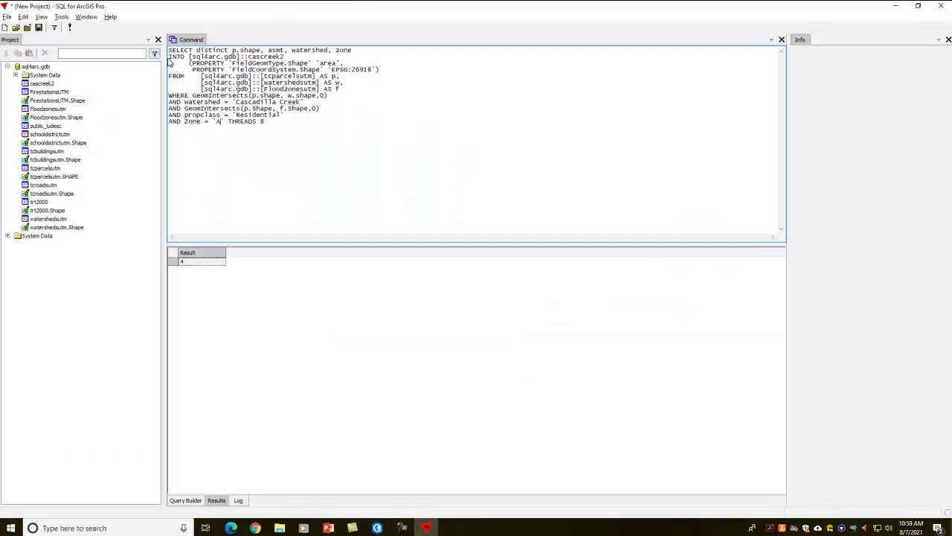
Step: Drop the INTO clause and wrap the query in SELECT sum(asmt) AS totalasmt FROM ( ), giving 1635000
left_click_drag(169, 56, 404, 70)
key("Delete")
key("Delete")
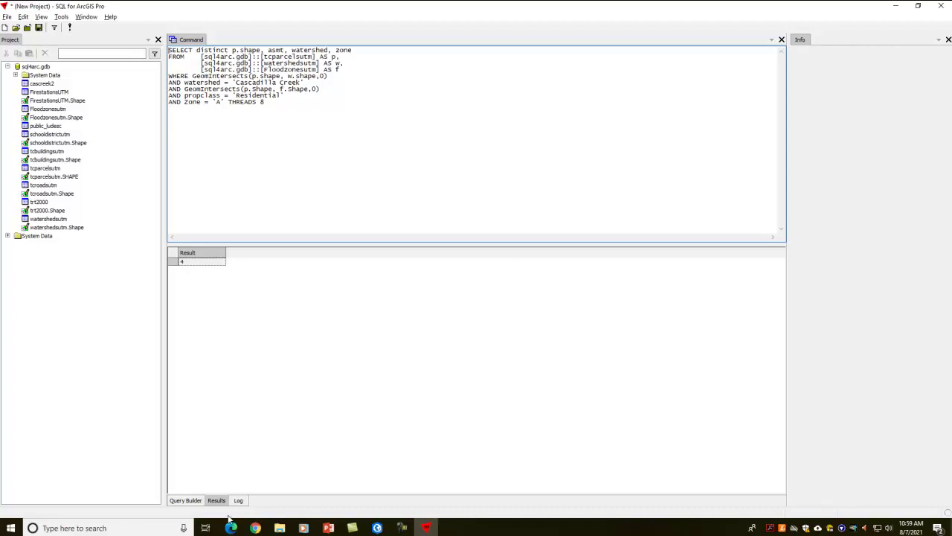
type("SELECT su")
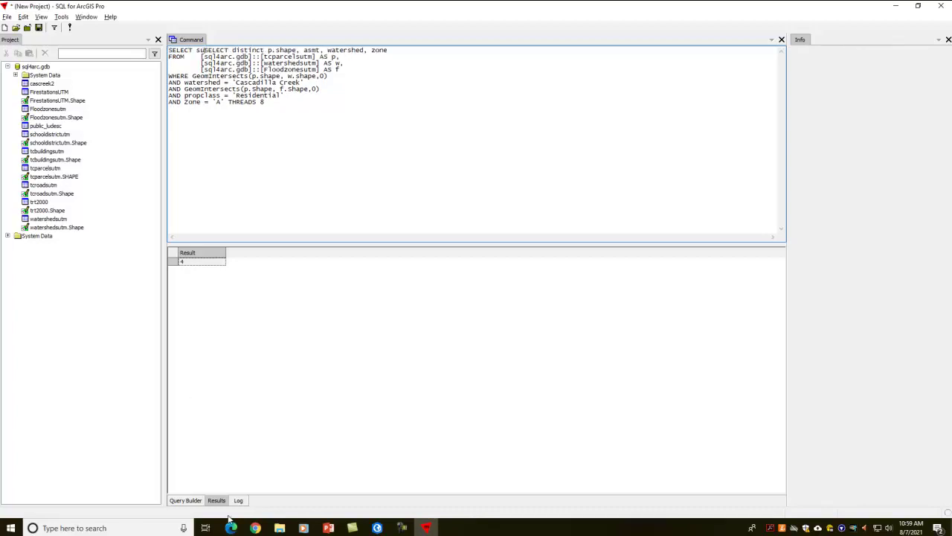
type("m(asmt)_ ")
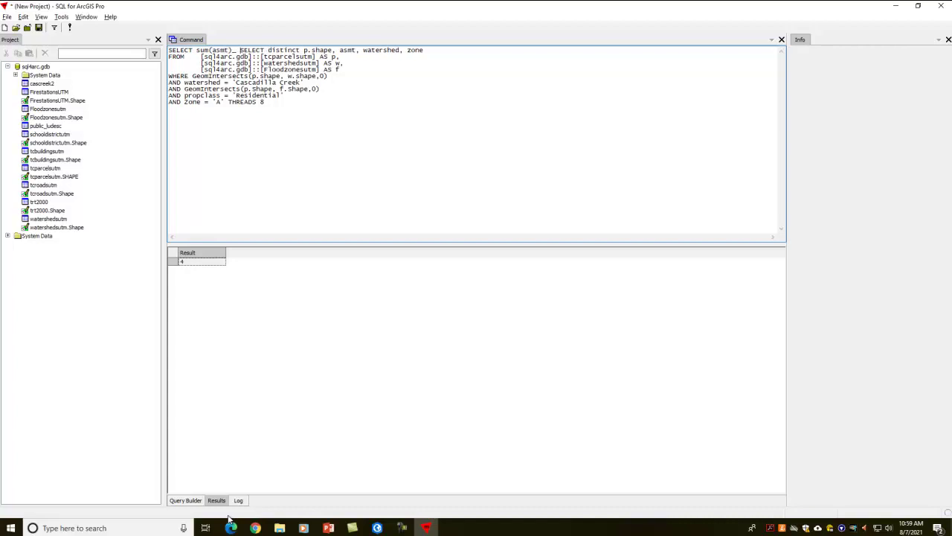
type("S tota")
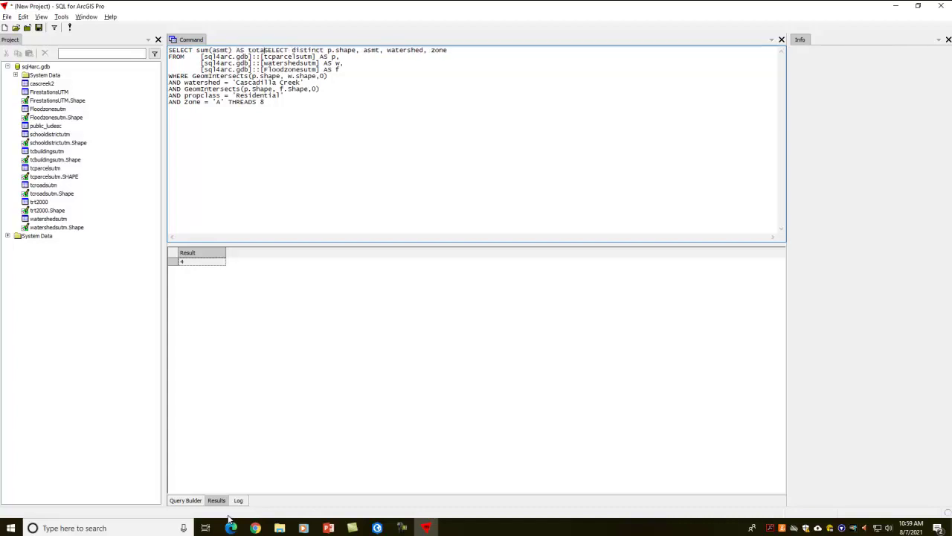
type("lasmt")
key("Return")
type("F")
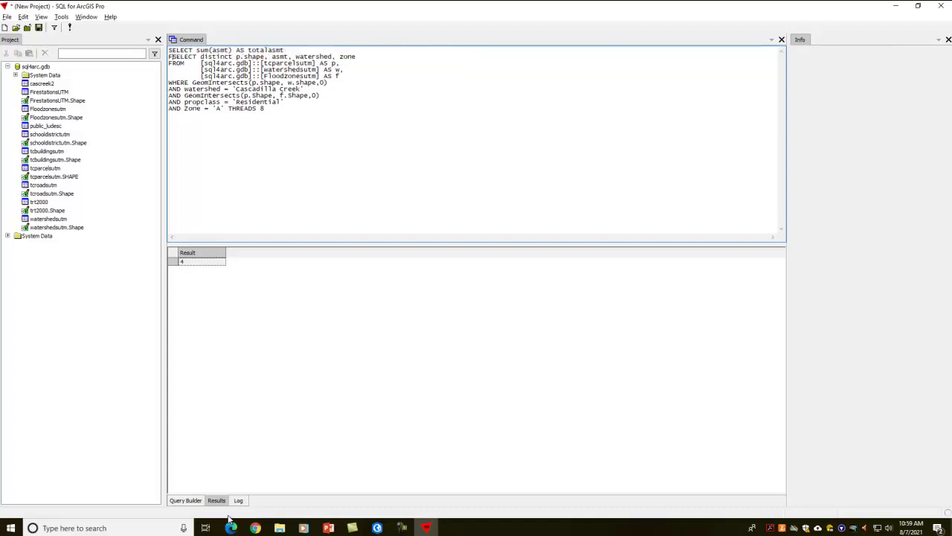
type("ROM")
key("Return")
type("(")
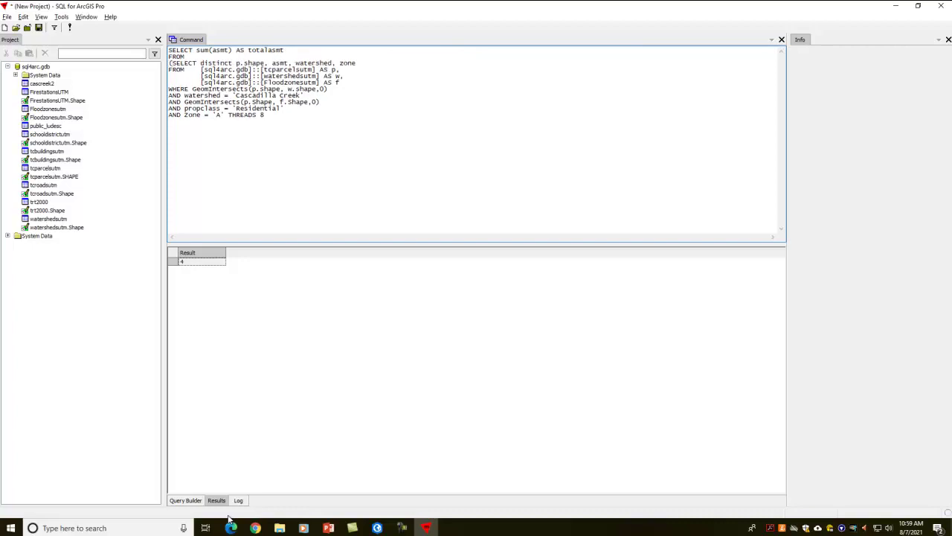
left_click(270, 115)
type(")")
left_click(70, 28)
Step: Group totals by propclass without the Residential filter: Agriculture 1060000, Commercial 1850000, Residential 1635000, Vacant 58300
type("propclas")
left_click_drag(286, 108, 172, 109)
key("BackSpace")
key("BackSpace")
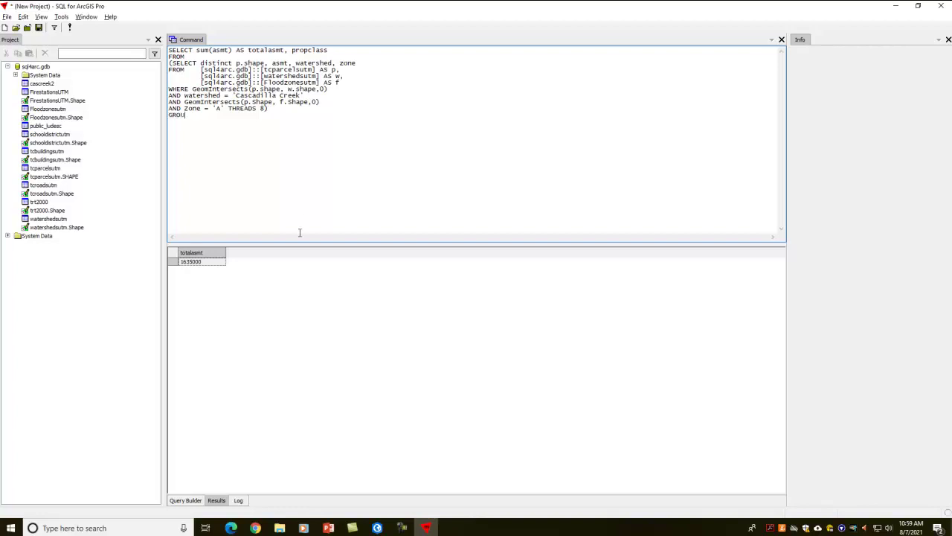
type("class")
left_click(70, 27)
left_click(188, 102)
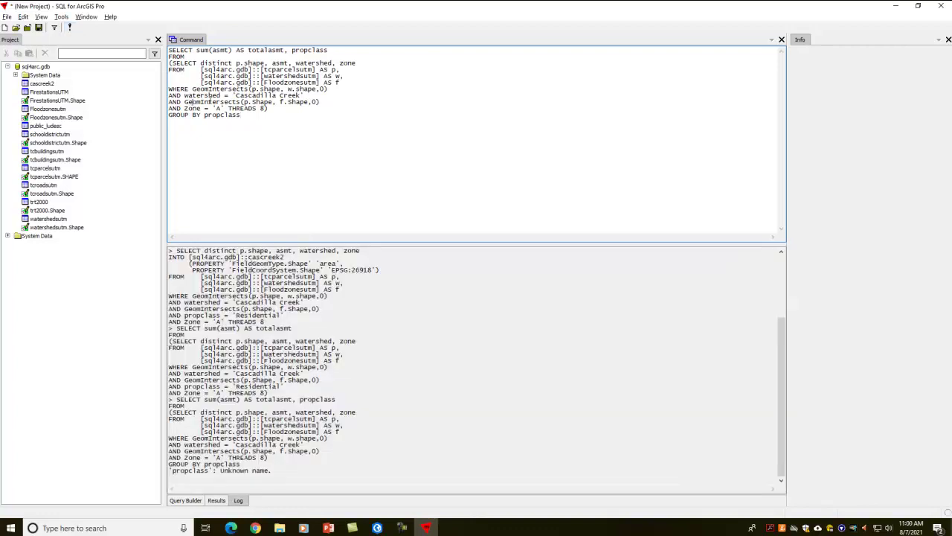
left_click(356, 64)
left_click(71, 28)
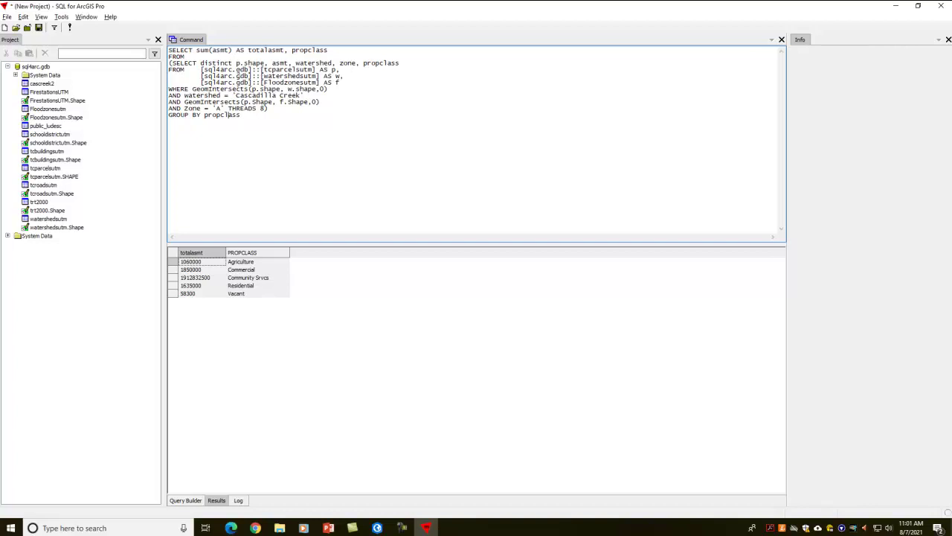
Step: Highlight watershedsutm, Floodzonesutm and GeomIntersects in the query, then return to ArcGIS Pro
double_click(285, 75)
double_click(282, 82)
double_click(234, 89)
left_click(255, 88)
key("alt+Tab")
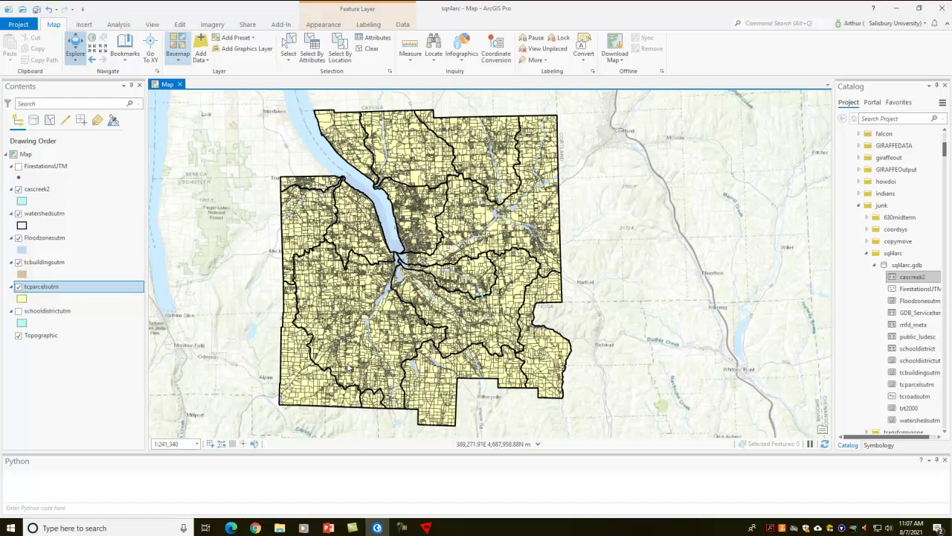
Step: Select By Attributes on tcparcelsutm where PROPCLASS is Residential, selecting 24,522 parcels
left_click(312, 48)
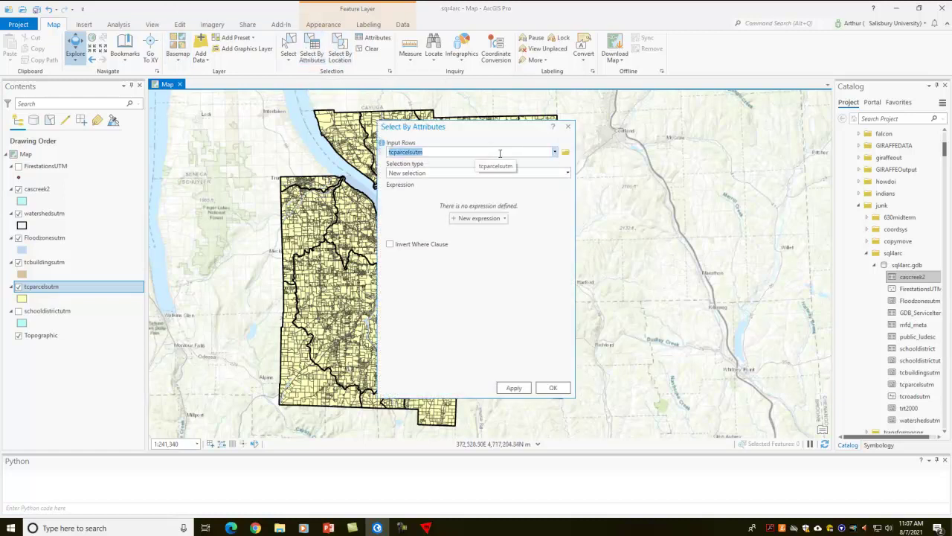
left_click(555, 151)
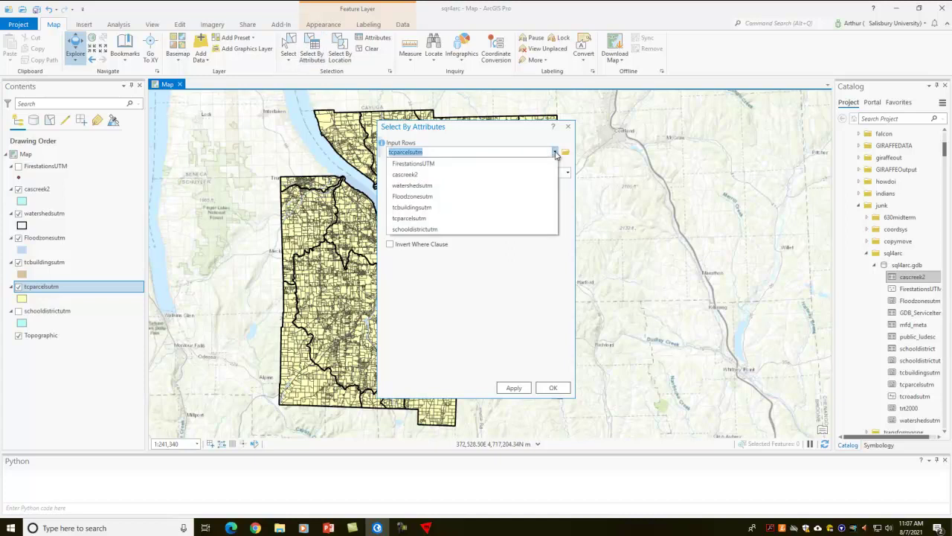
left_click(446, 219)
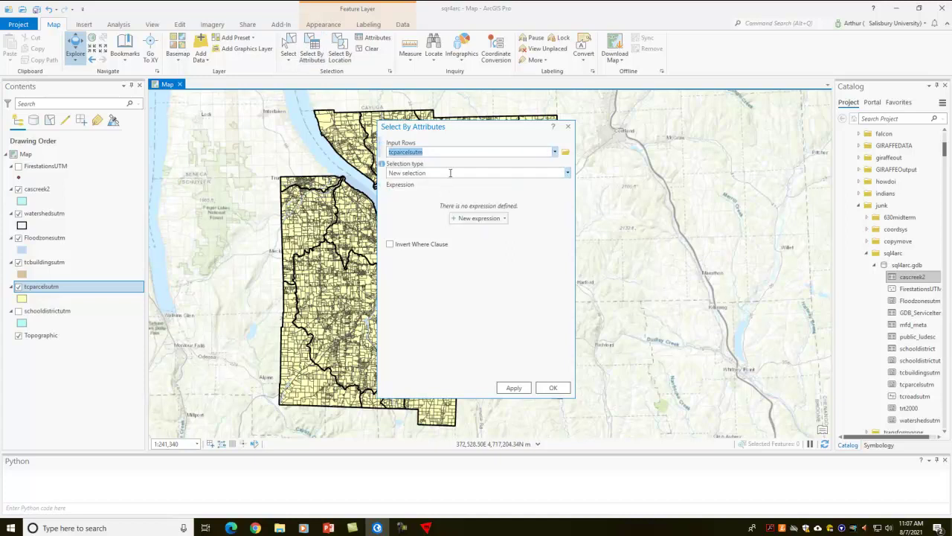
left_click(478, 218)
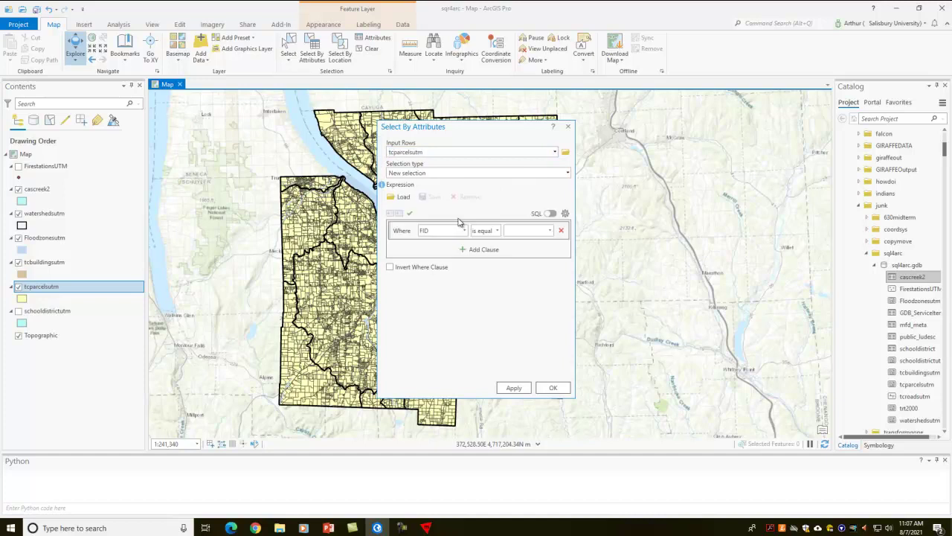
left_click(447, 231)
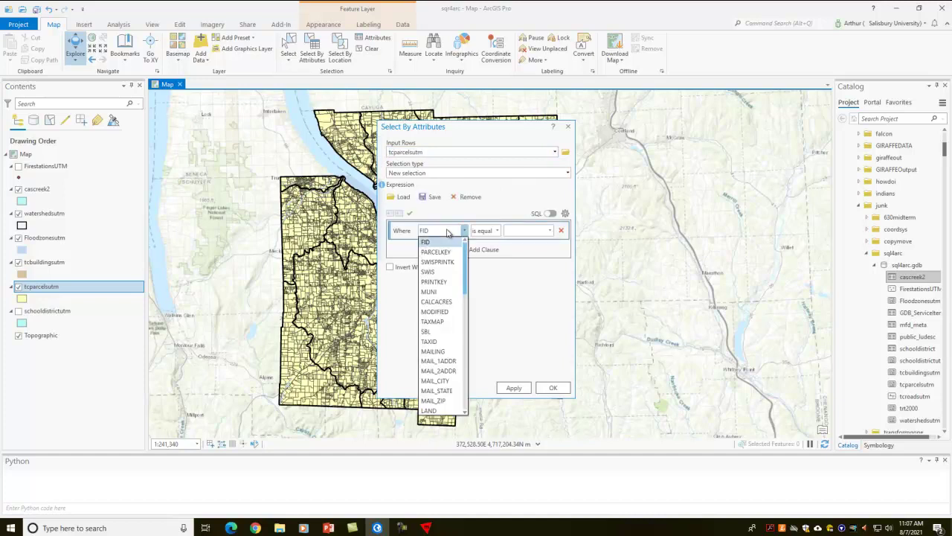
left_click(439, 302)
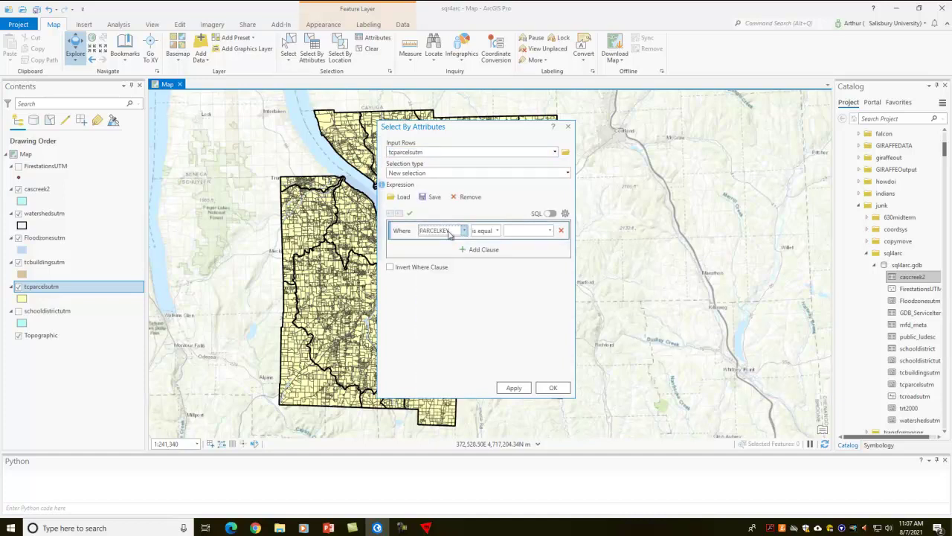
scroll(449, 232, "down", 2)
scroll(449, 232, "down", 3)
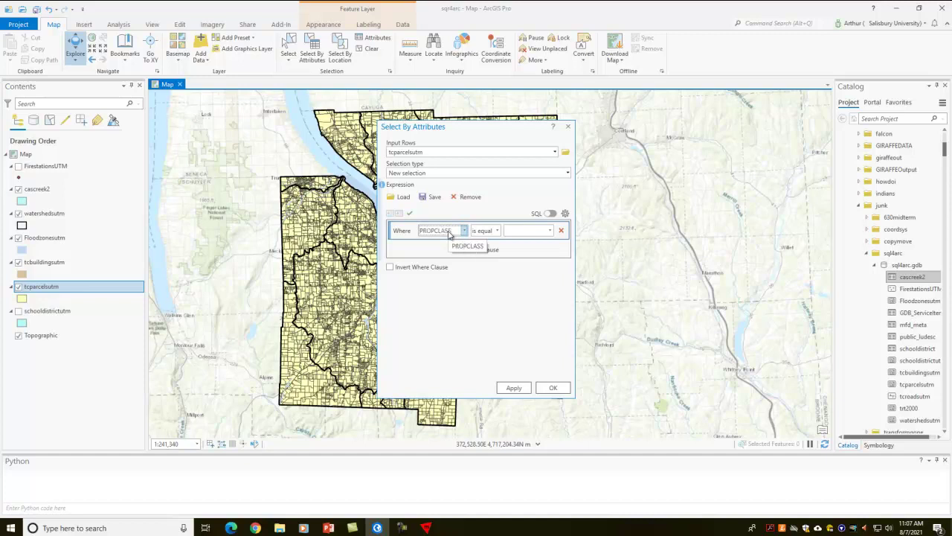
left_click(551, 232)
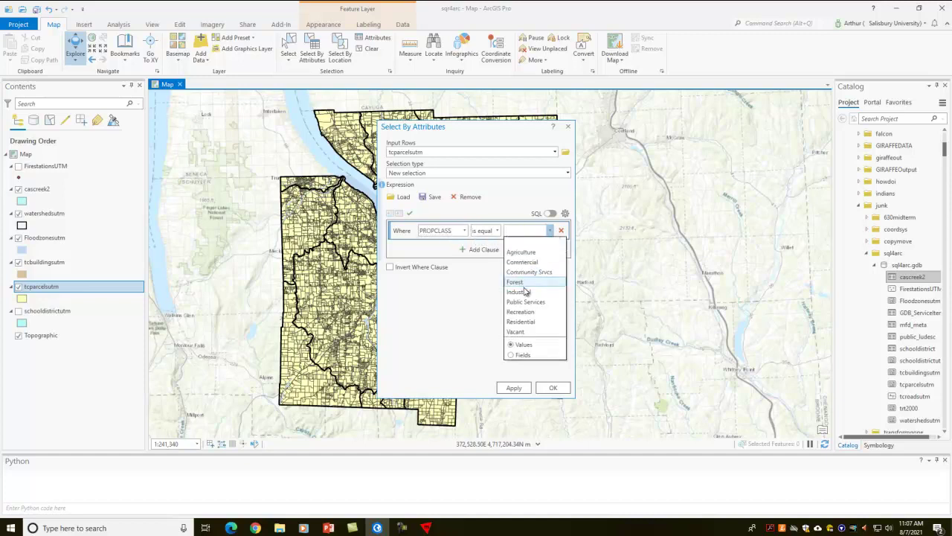
left_click(521, 323)
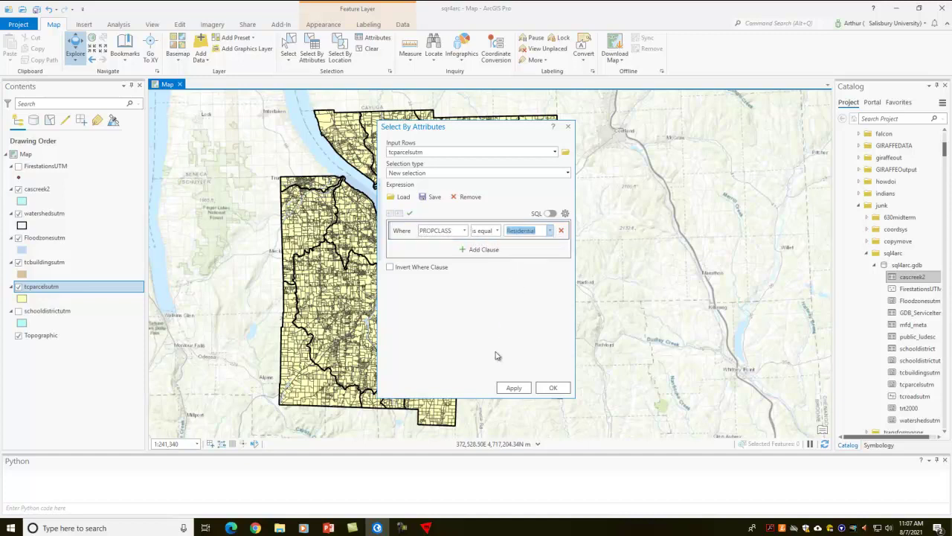
left_click(518, 390)
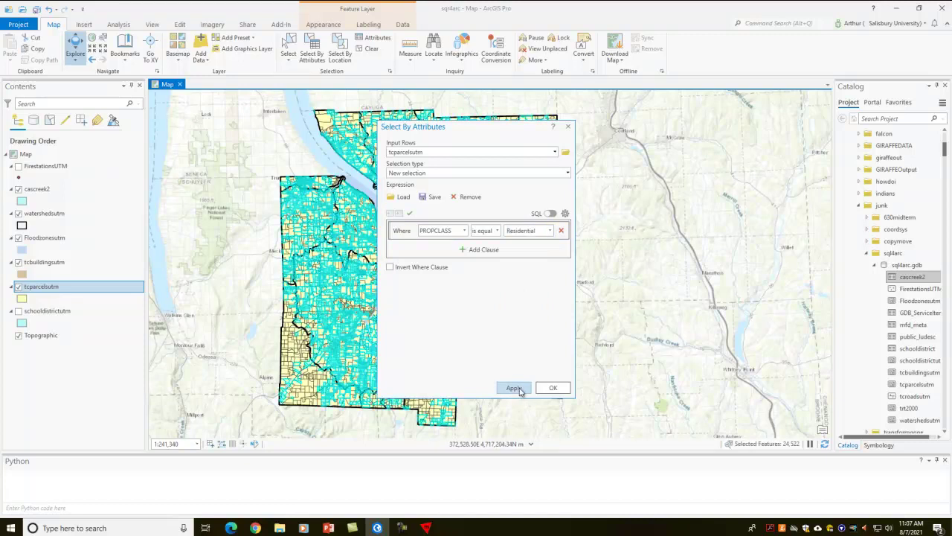
left_click(553, 388)
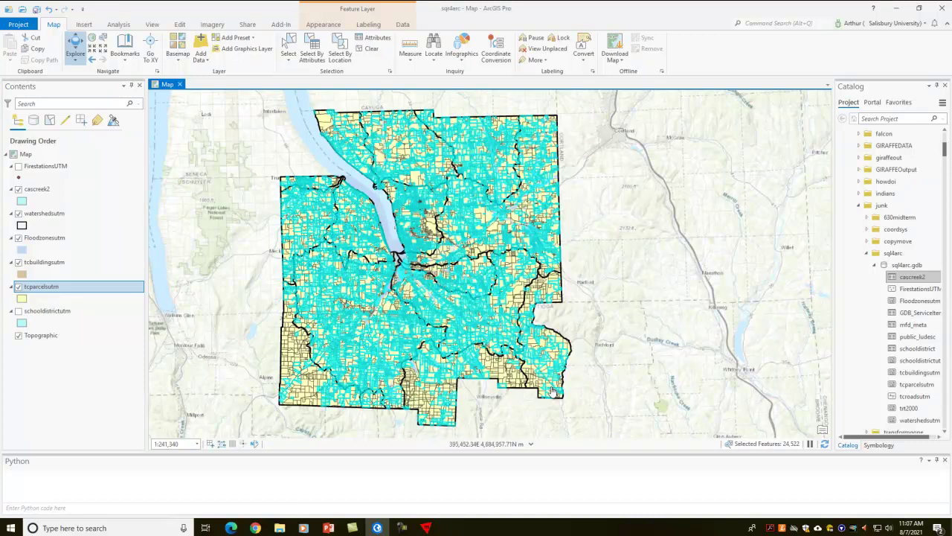
Step: Select watershedsutm where WATERSHED is Cascadilla Creek, then hide the tcparcelsutm layer
left_click(312, 49)
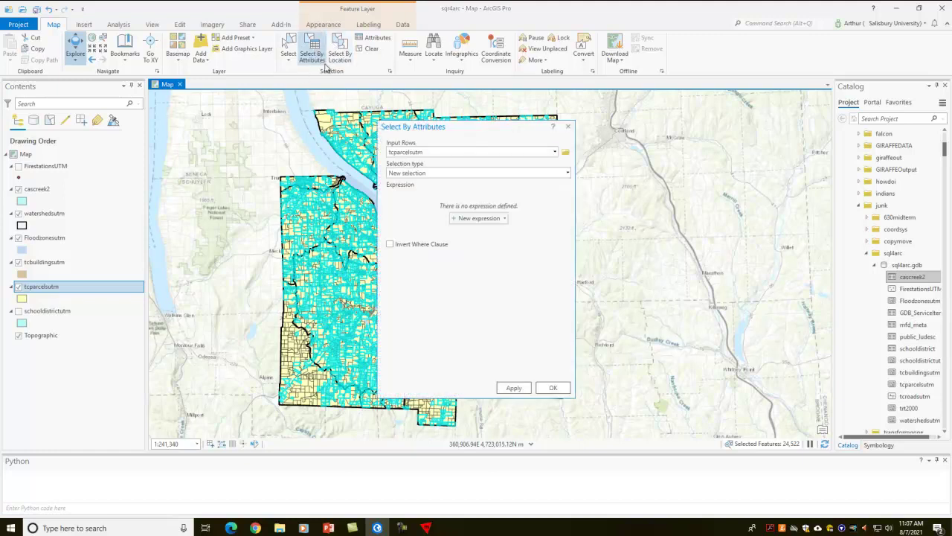
left_click(555, 152)
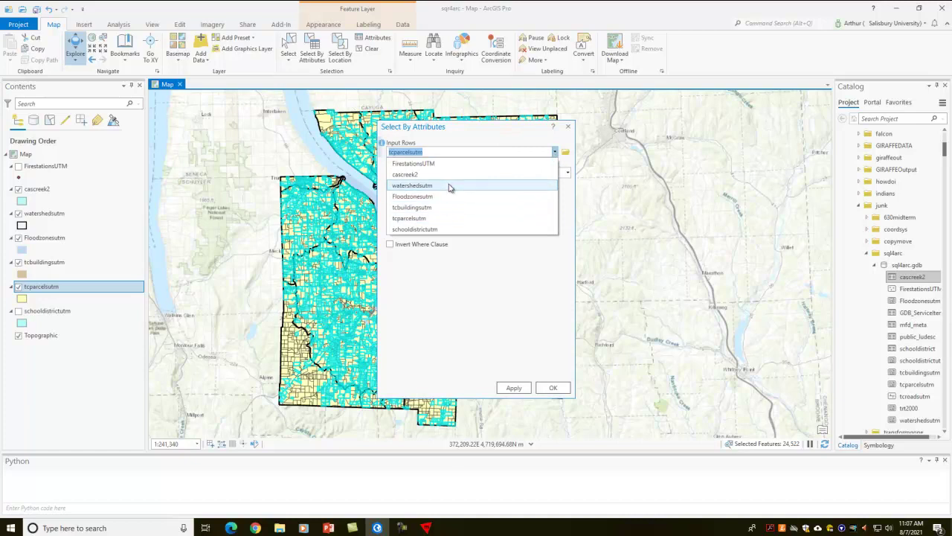
left_click(449, 185)
left_click(480, 217)
left_click(462, 231)
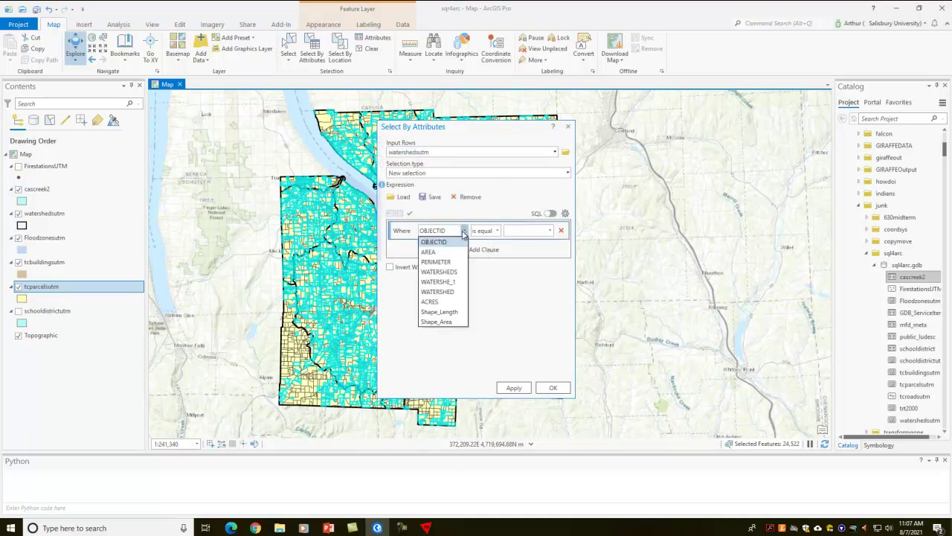
left_click(446, 291)
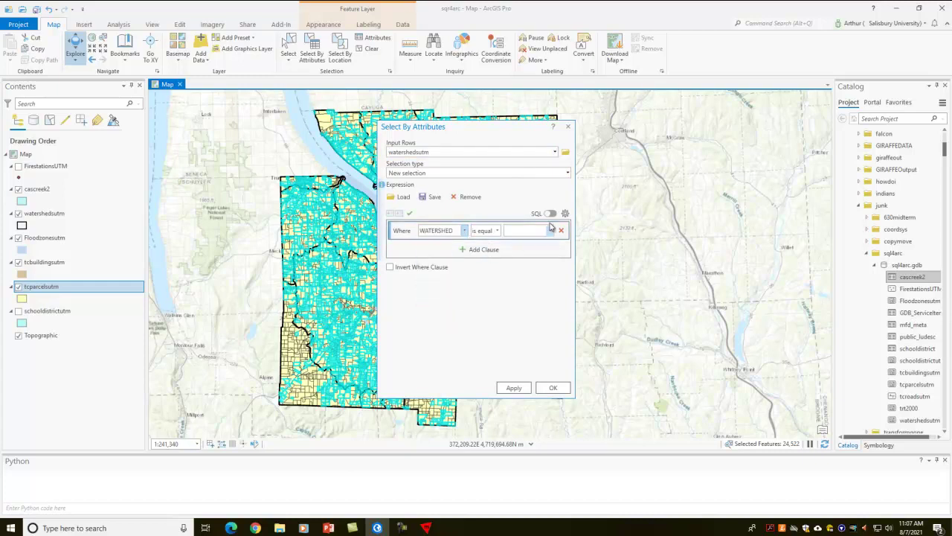
left_click(551, 230)
left_click(532, 242)
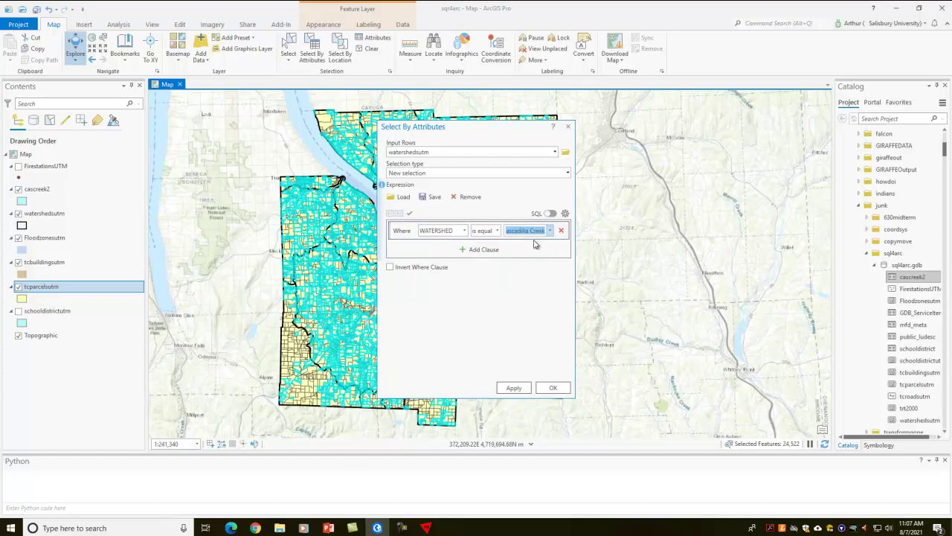
left_click(551, 388)
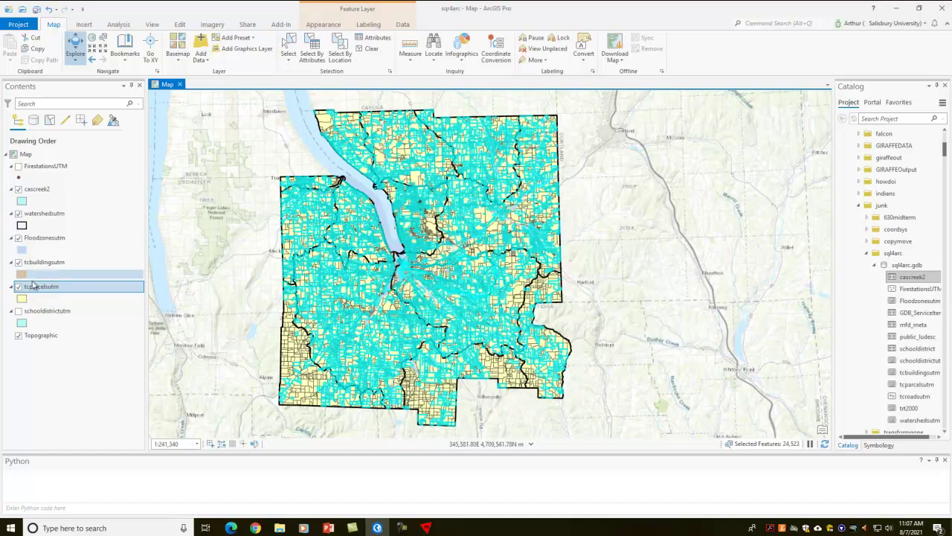
left_click(18, 287)
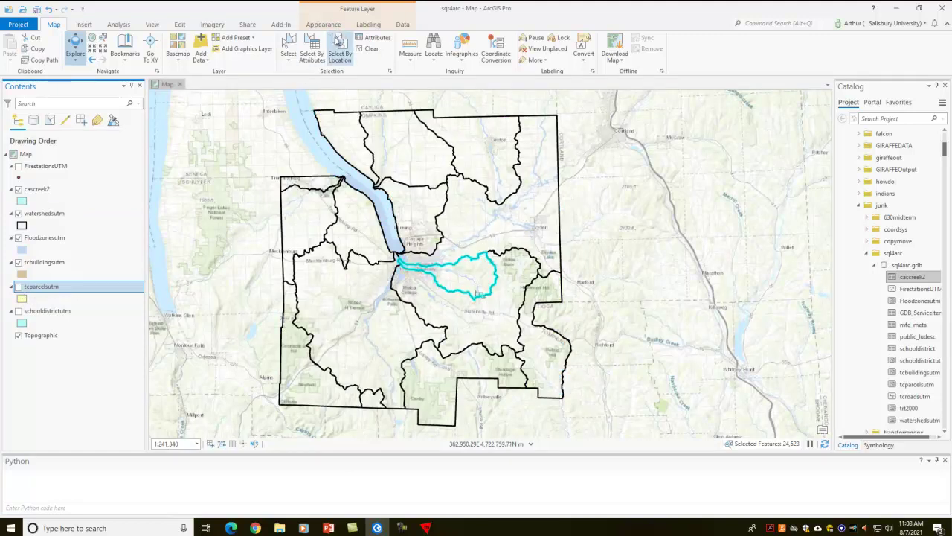
Step: Make a new selection on Floodzonesutm where ZONE is A, yielding 24,643 selected features
left_click(312, 44)
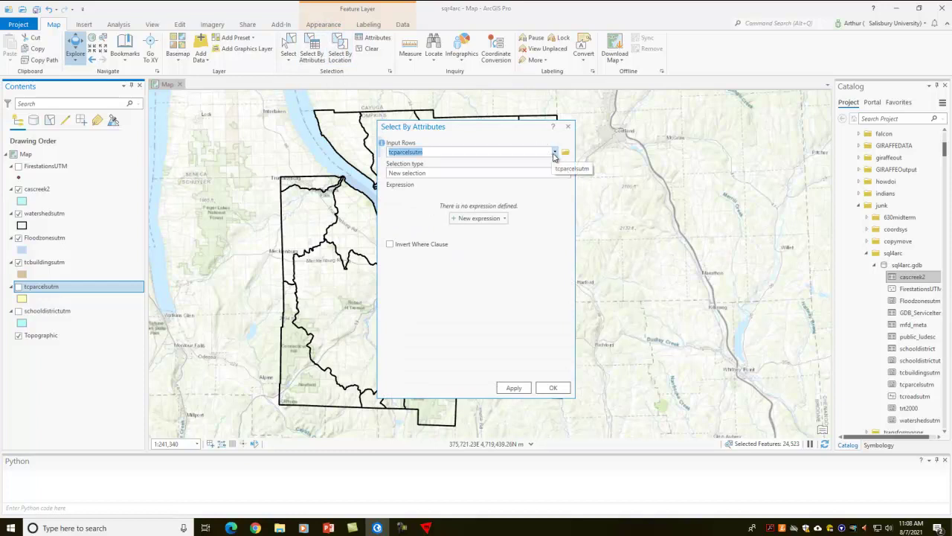
left_click(554, 153)
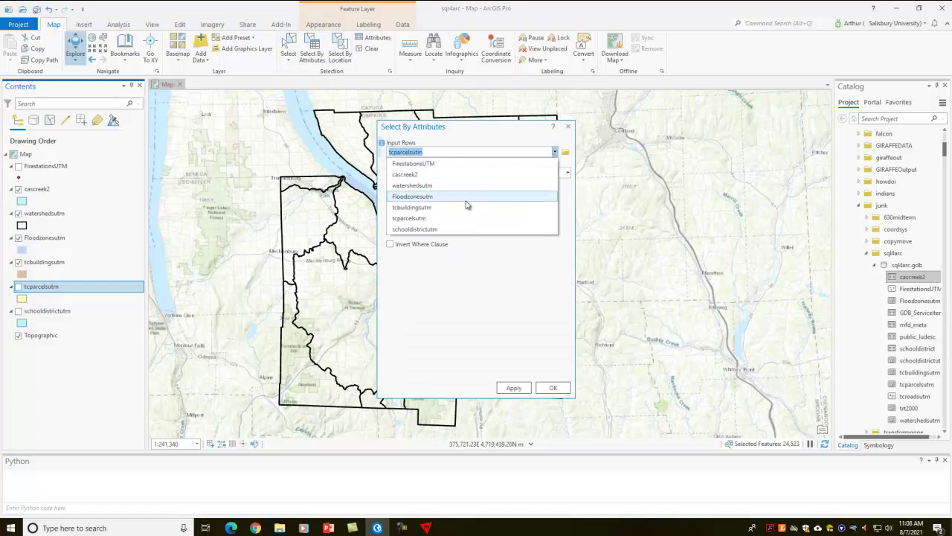
left_click(467, 201)
left_click(567, 172)
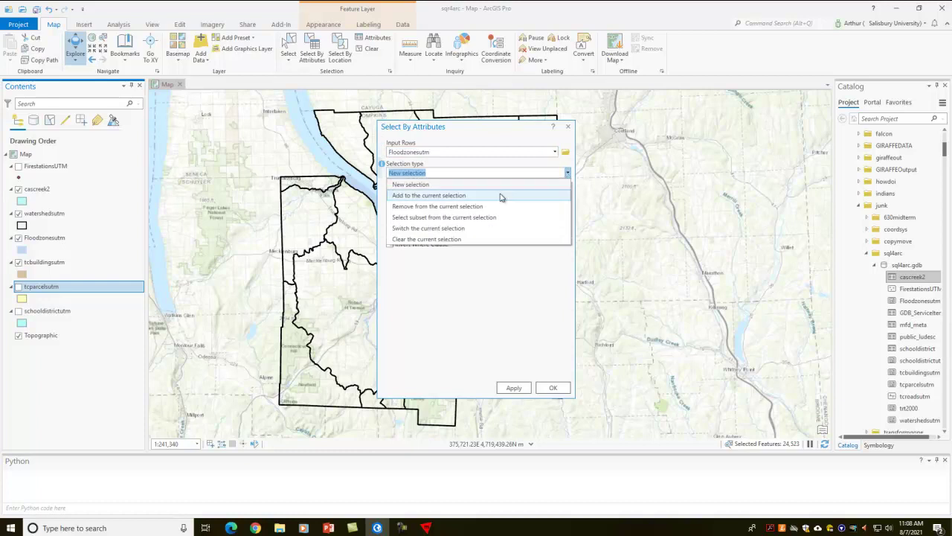
left_click(467, 173)
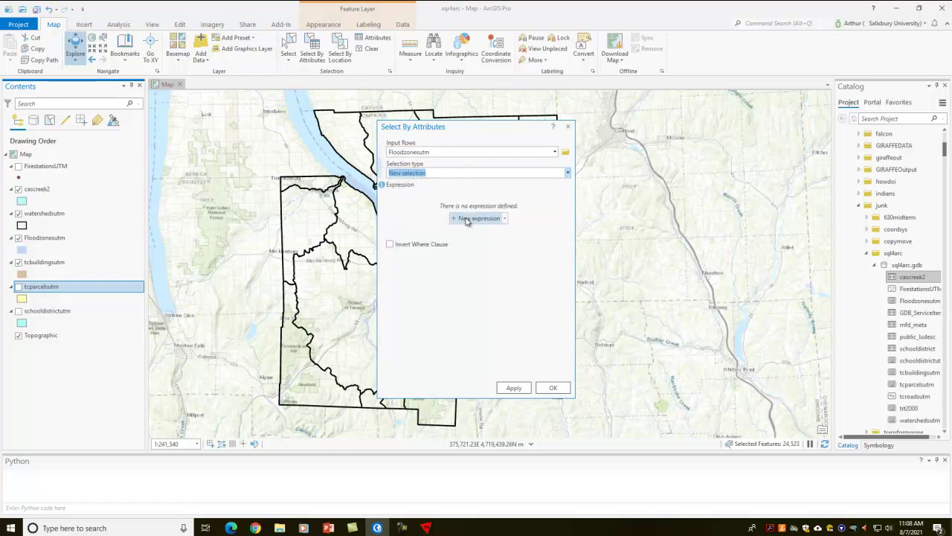
left_click(465, 216)
left_click(464, 230)
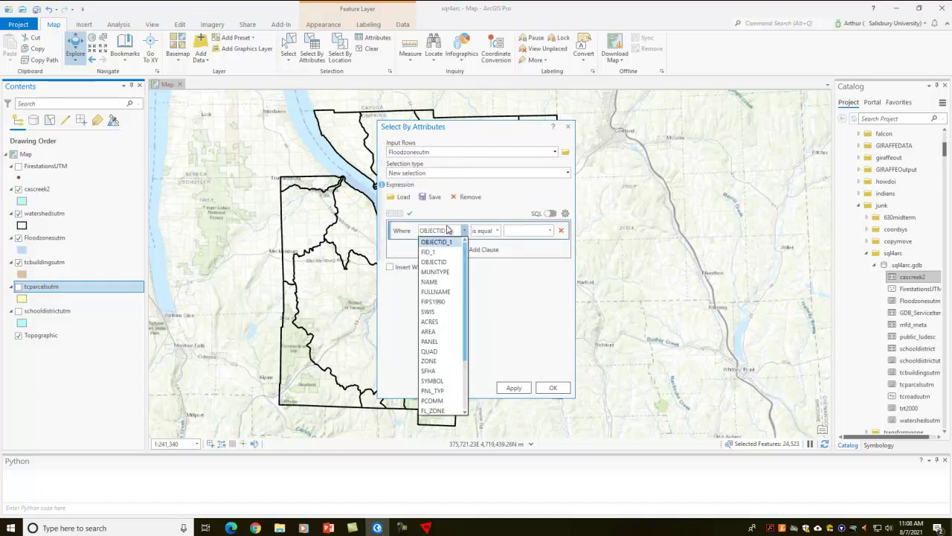
scroll(448, 394, "down", 1)
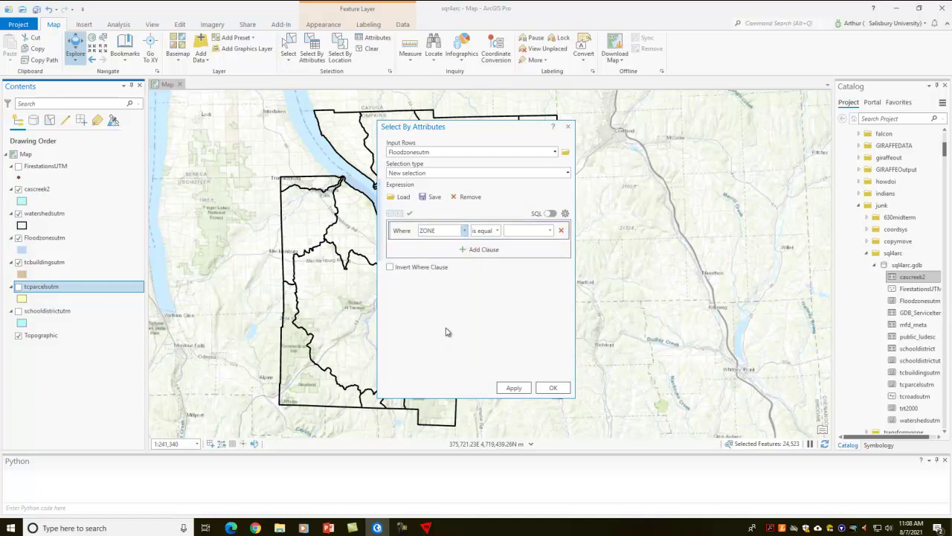
left_click(549, 230)
left_click(534, 247)
left_click(512, 388)
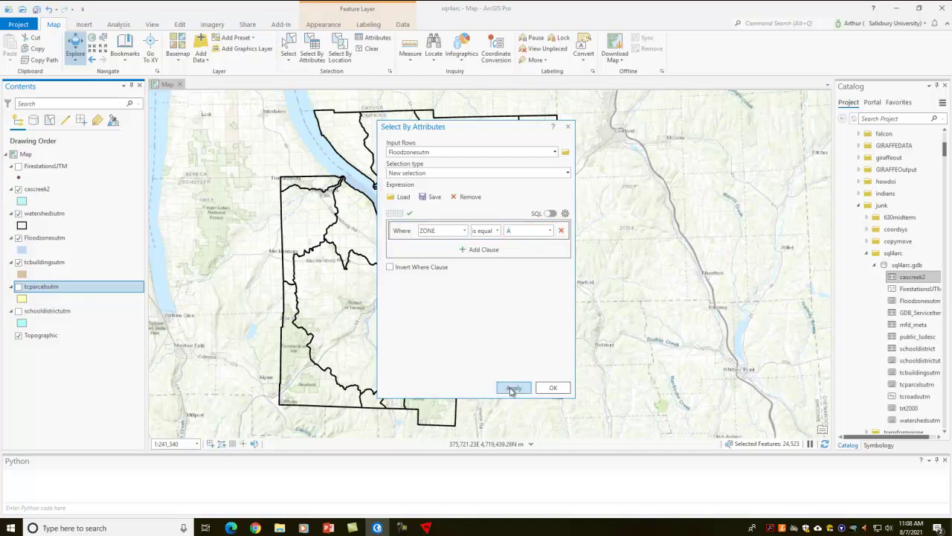
left_click(551, 388)
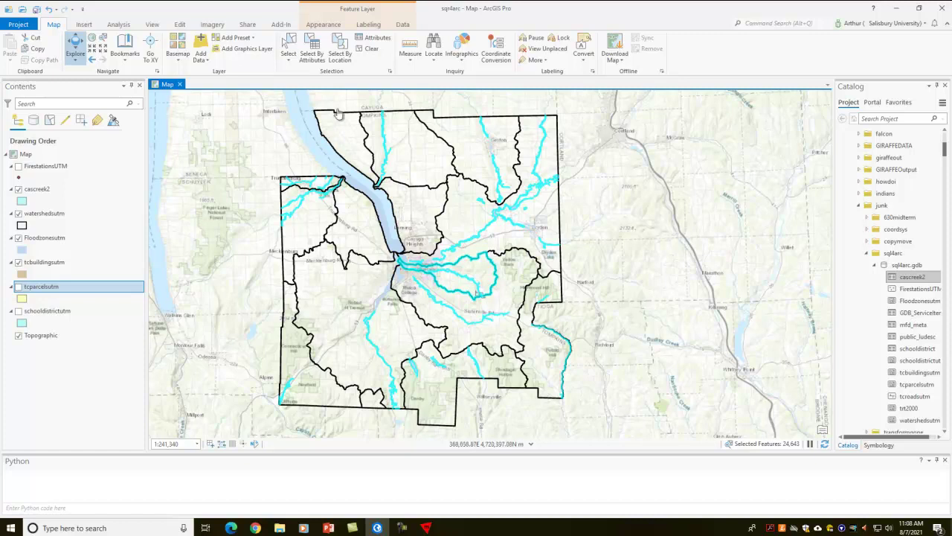
Step: Narrow the selection to parcels intersecting Floodzonesutm (distance 0, subset of current selection), then show tcparcelsutm
left_click(340, 51)
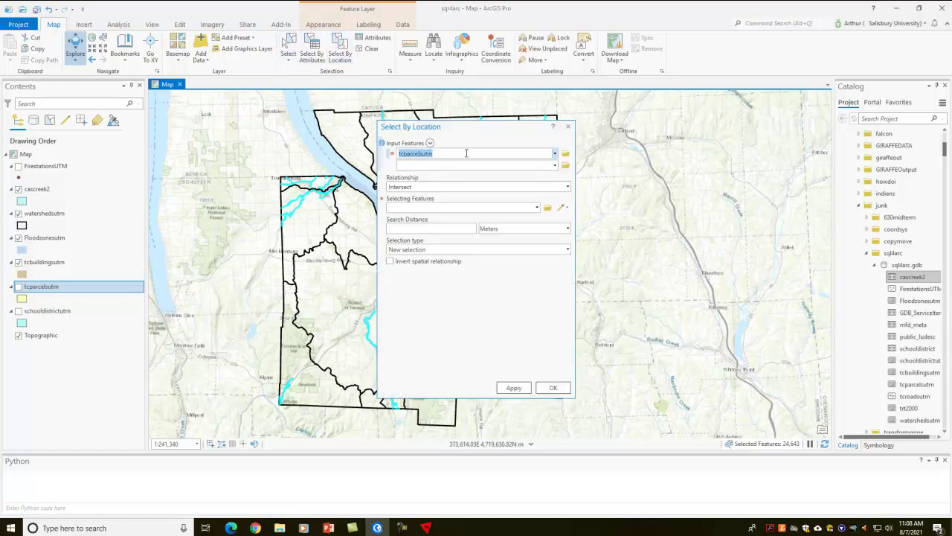
left_click(537, 206)
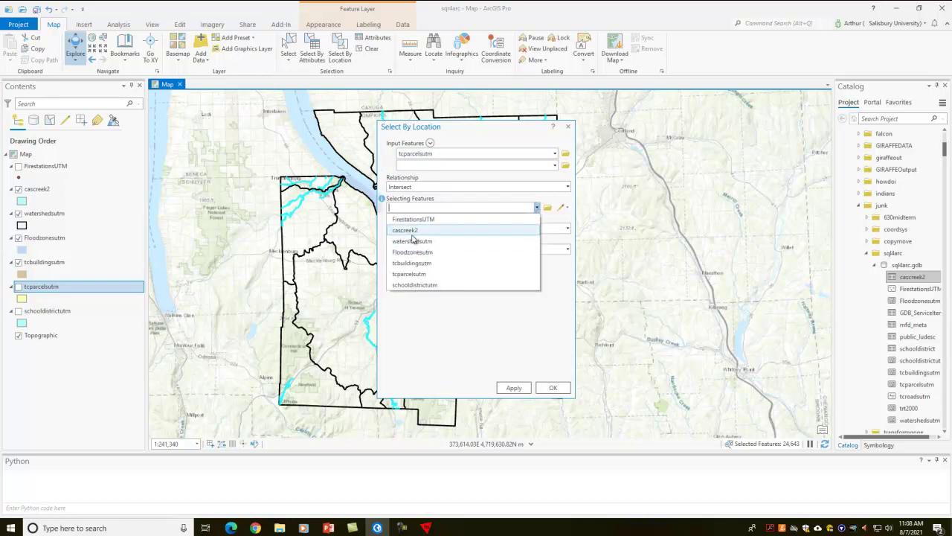
left_click(409, 256)
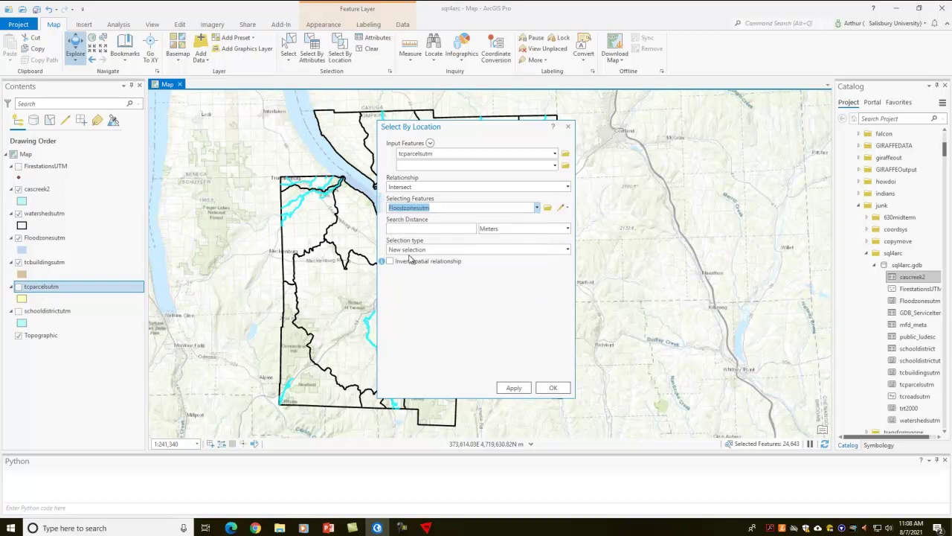
left_click(461, 231)
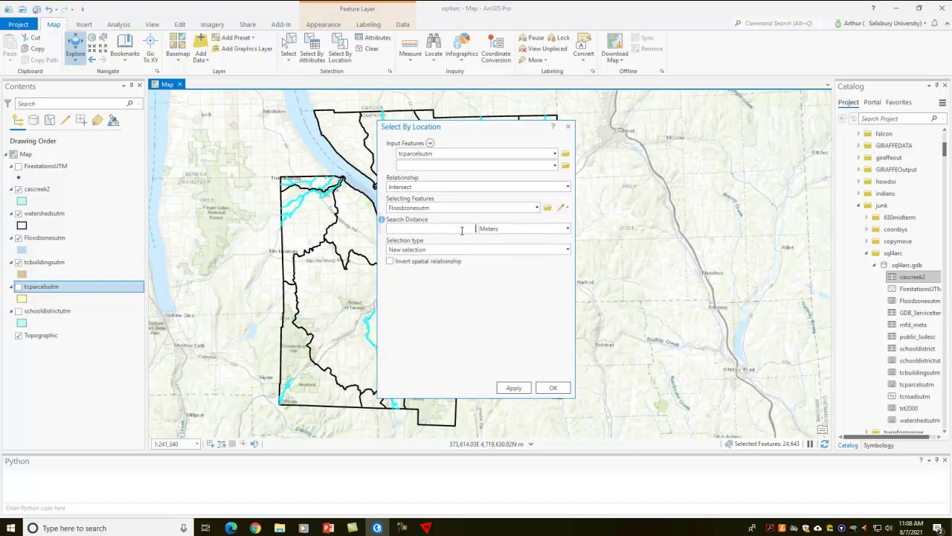
left_click(568, 249)
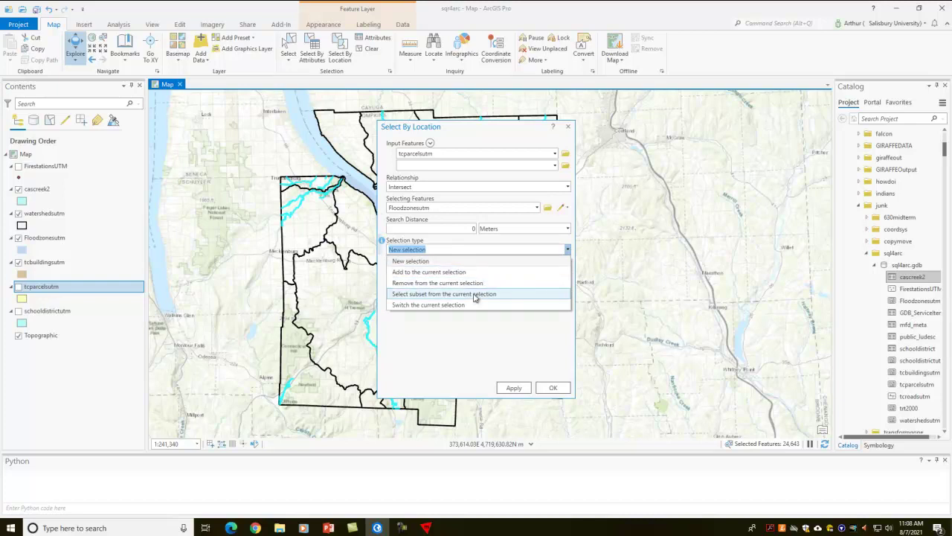
left_click(475, 295)
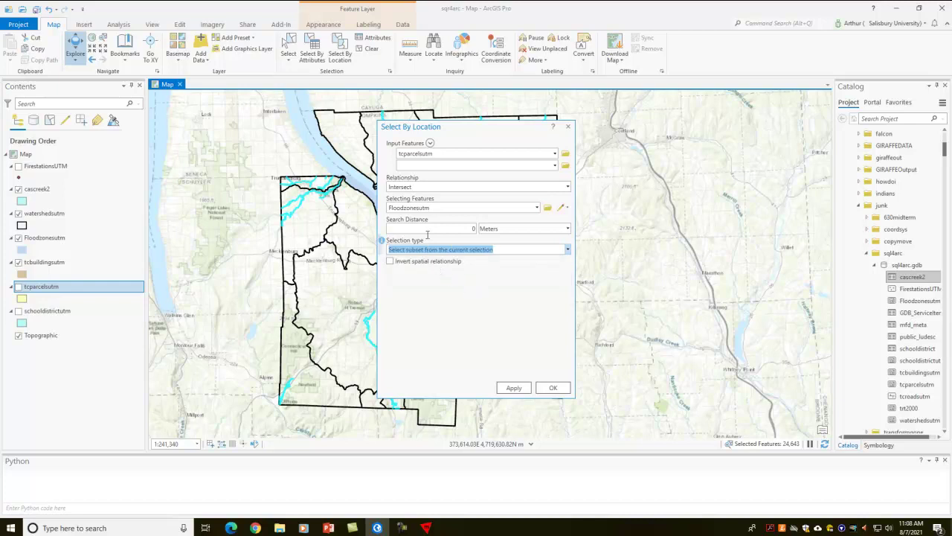
left_click(513, 387)
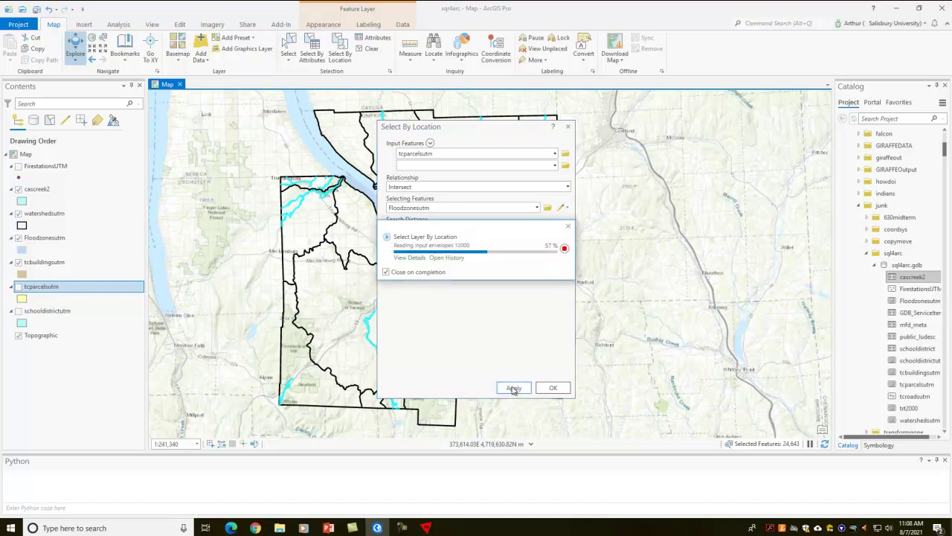
left_click(552, 388)
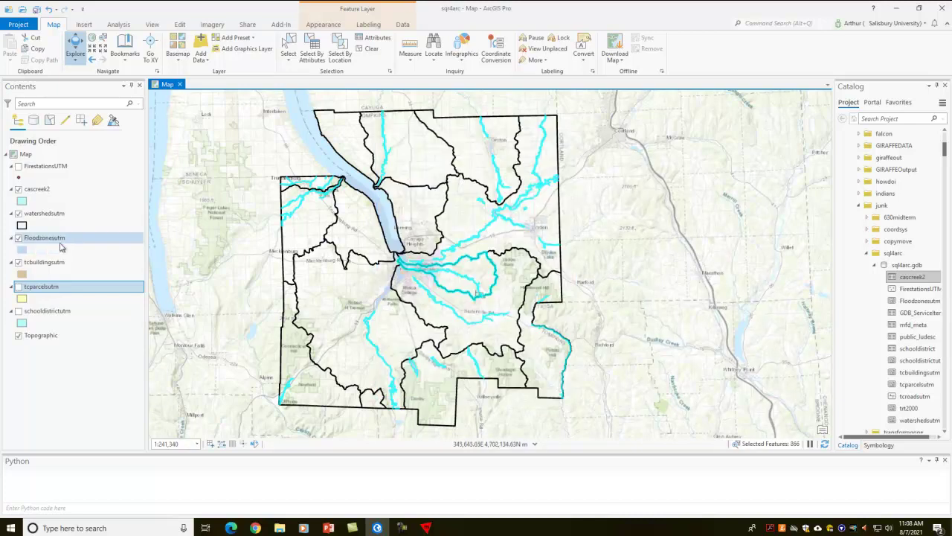
left_click(19, 287)
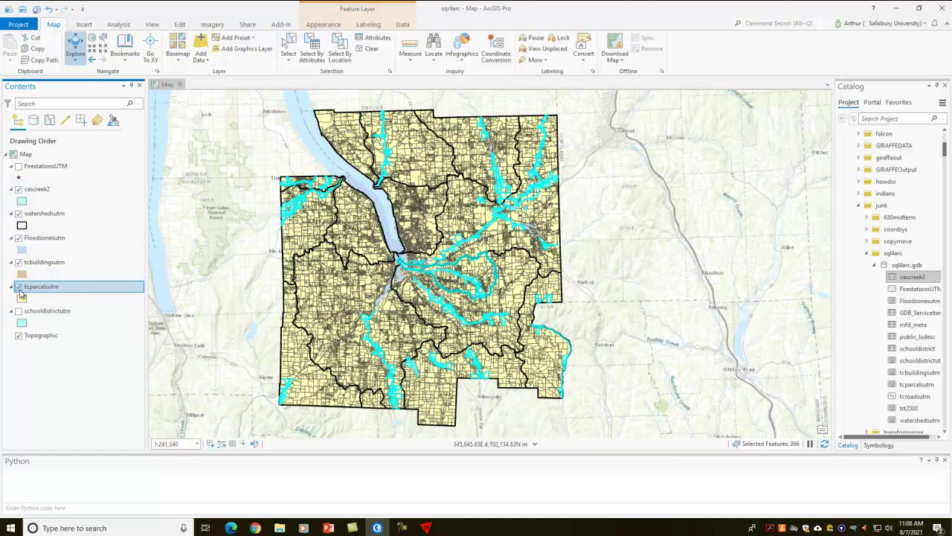
Step: Open Summarize Attributes with tcparcelsutm as input layer, then switch to SQL for ArcGIS Pro
scroll(469, 278, "up", 3)
scroll(469, 278, "up", 2)
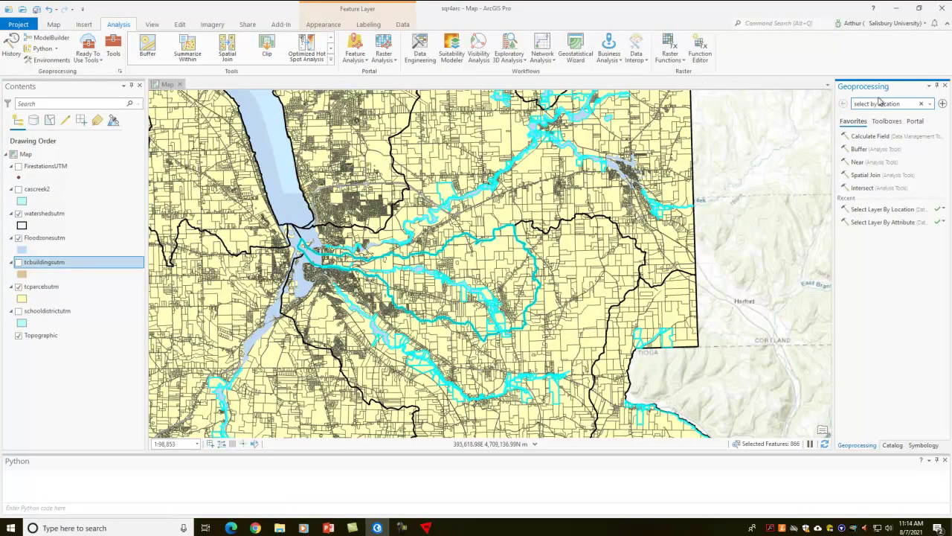
left_click_drag(902, 103, 835, 107)
type("summarize")
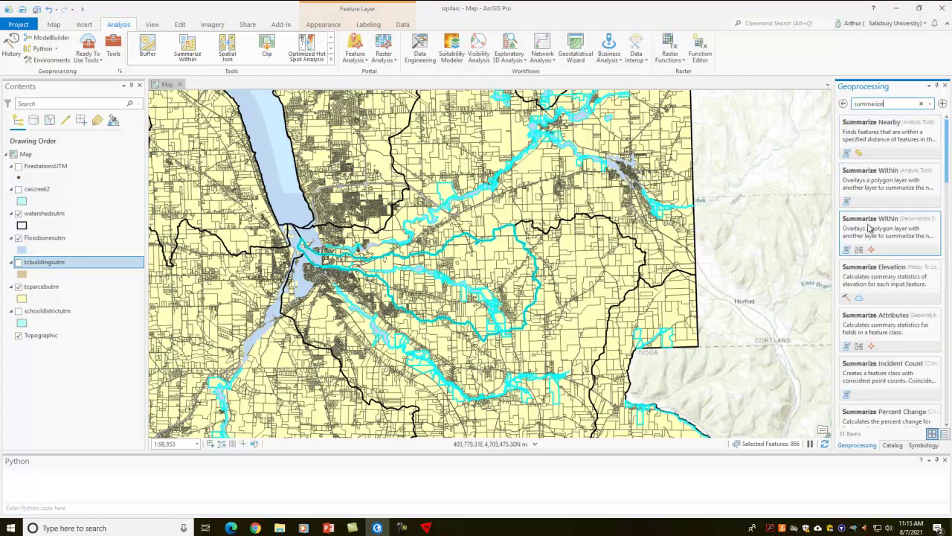
left_click(867, 316)
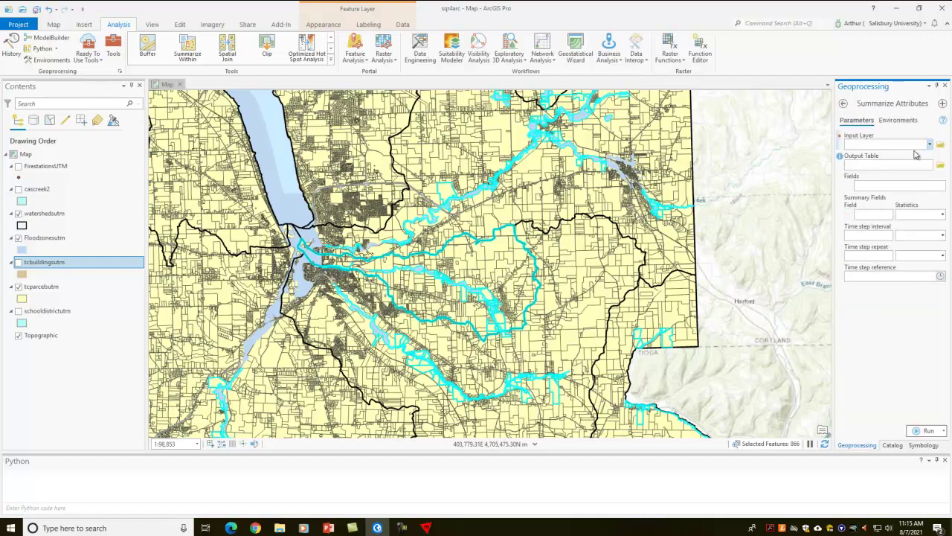
left_click(927, 144)
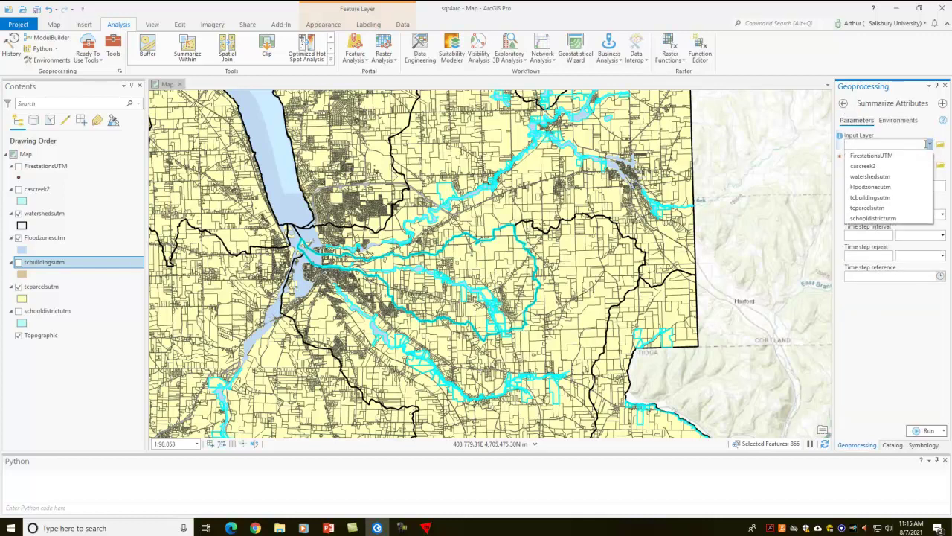
left_click(881, 209)
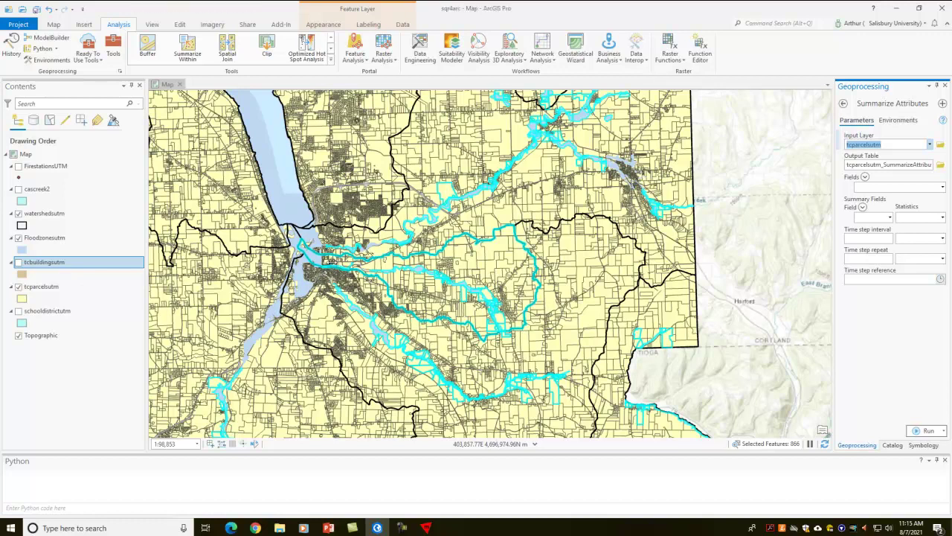
left_click(330, 260)
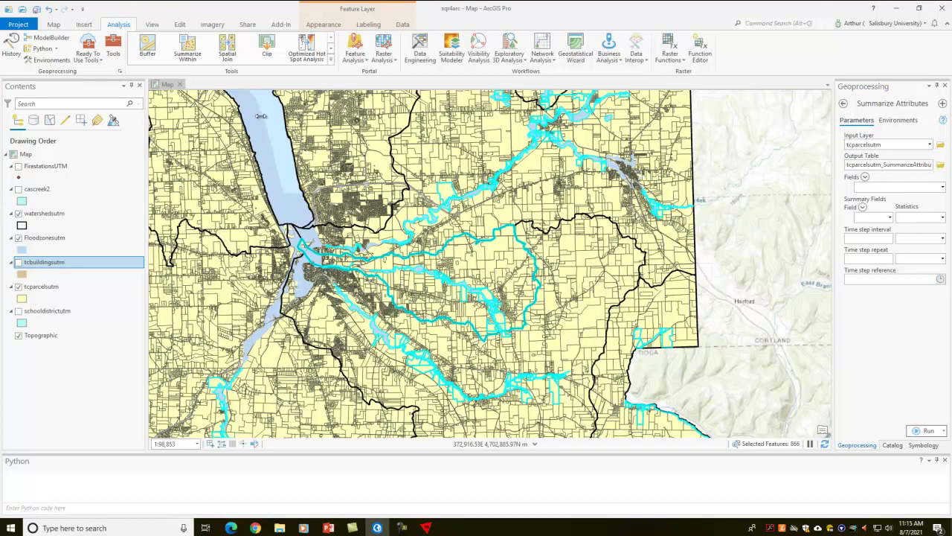
key("alt+Tab")
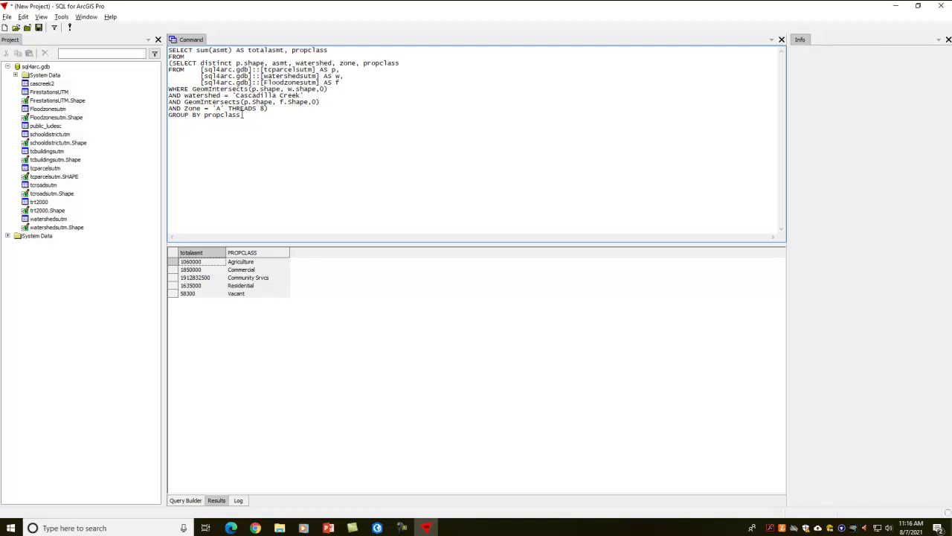
double_click(251, 108)
left_click_drag(228, 108, 267, 109)
left_click(259, 113)
Step: Switch back to ArcGIS Pro, with the cascreek2 attribute table open below the map
key("alt+Tab")
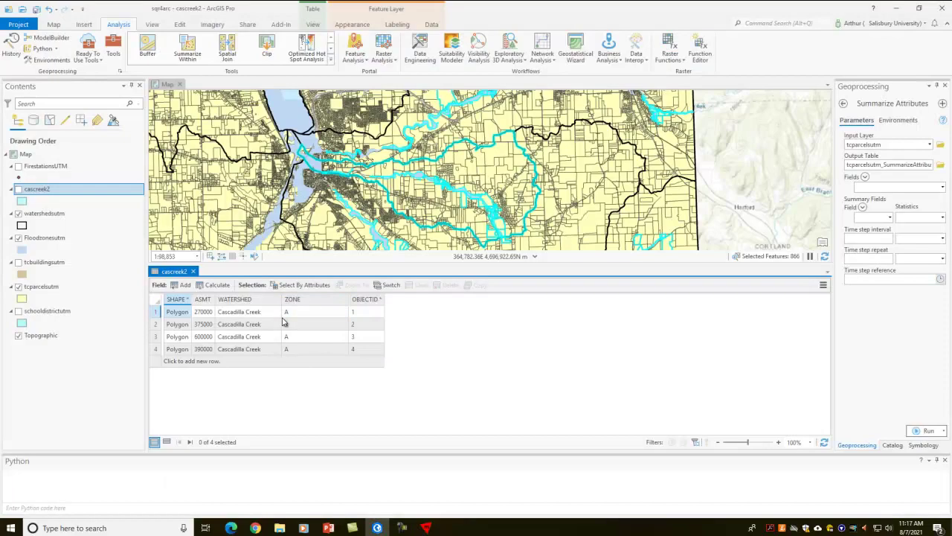